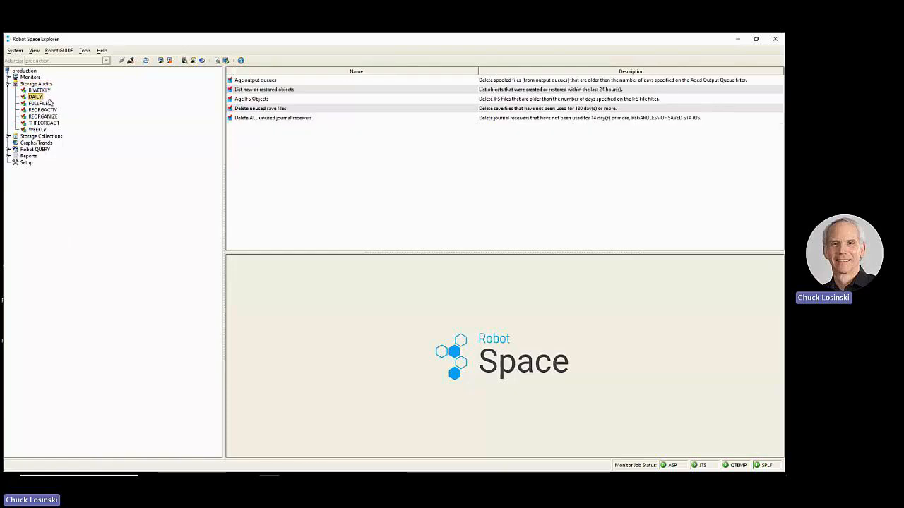
- Open the properties of the DAILY storage audit and widen the dialog to review its library filter
click(44, 117)
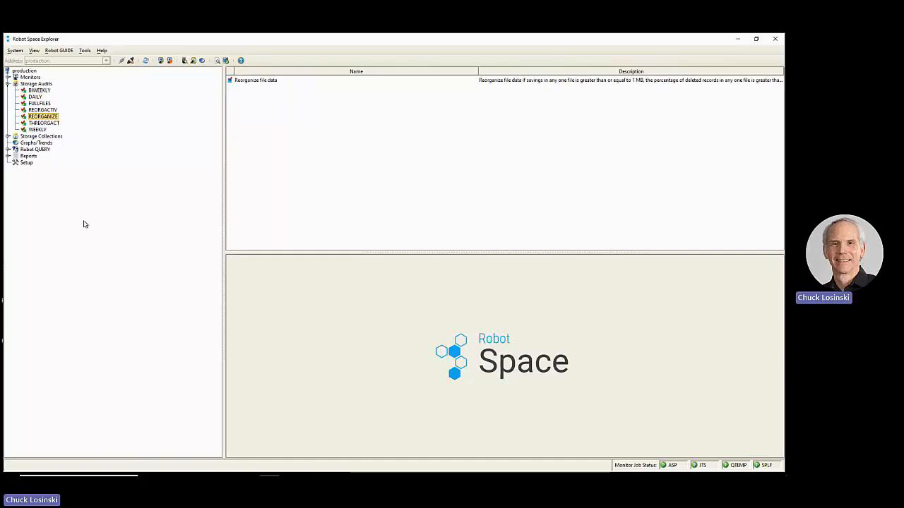
click(35, 96)
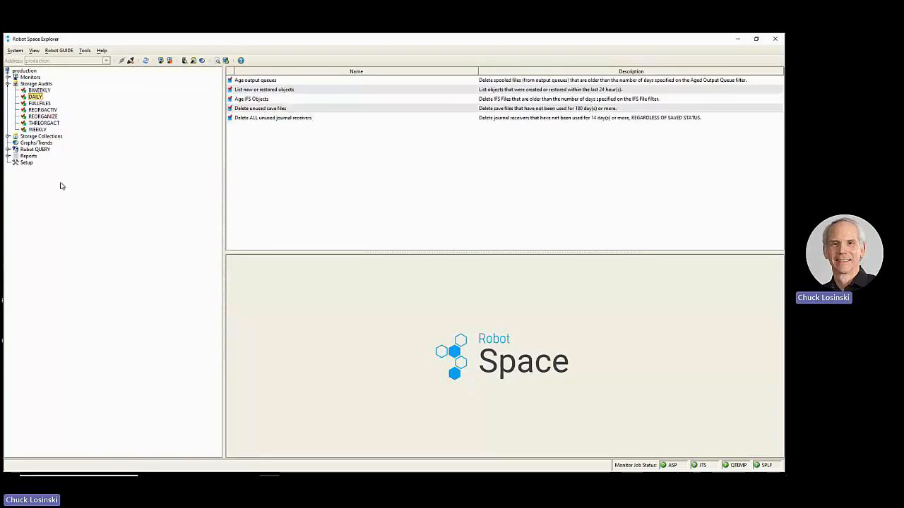
right_click(37, 98)
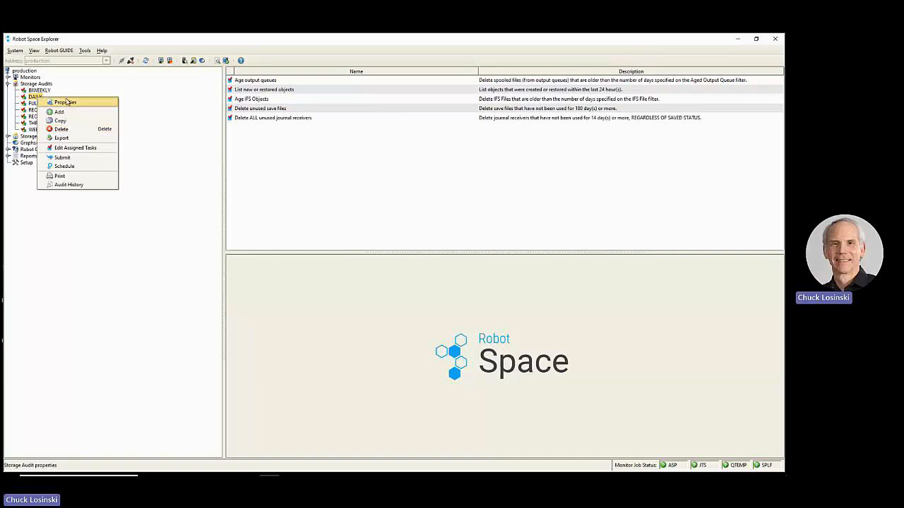
click(65, 103)
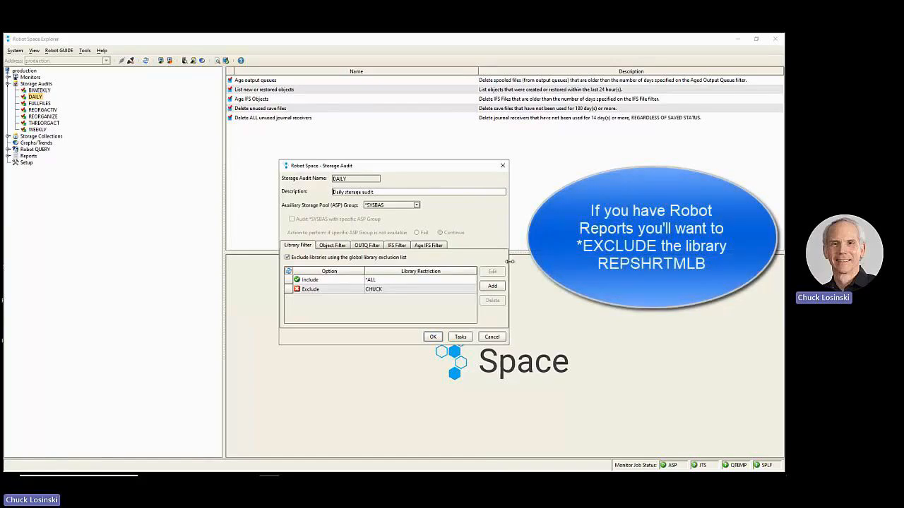
drag(509, 261, 637, 261)
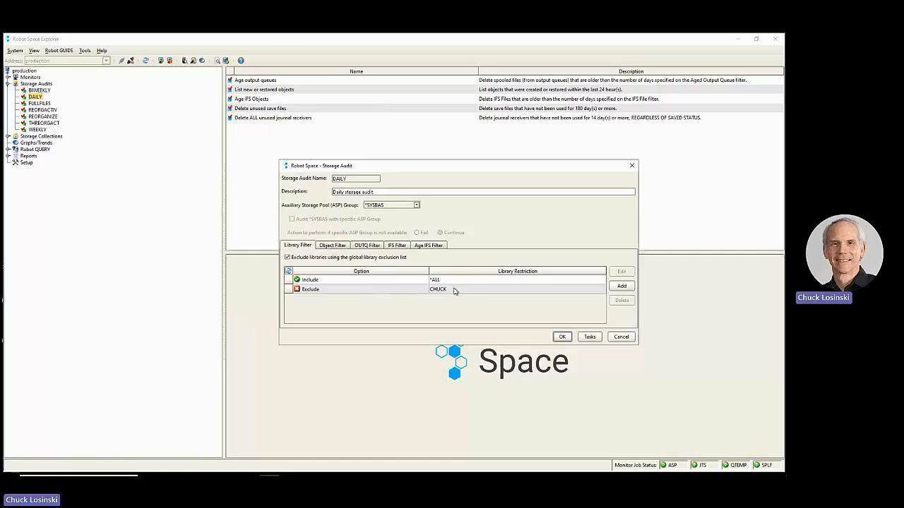
- Review the DAILY audit's object, output queue, IFS and age IFS filters
click(332, 246)
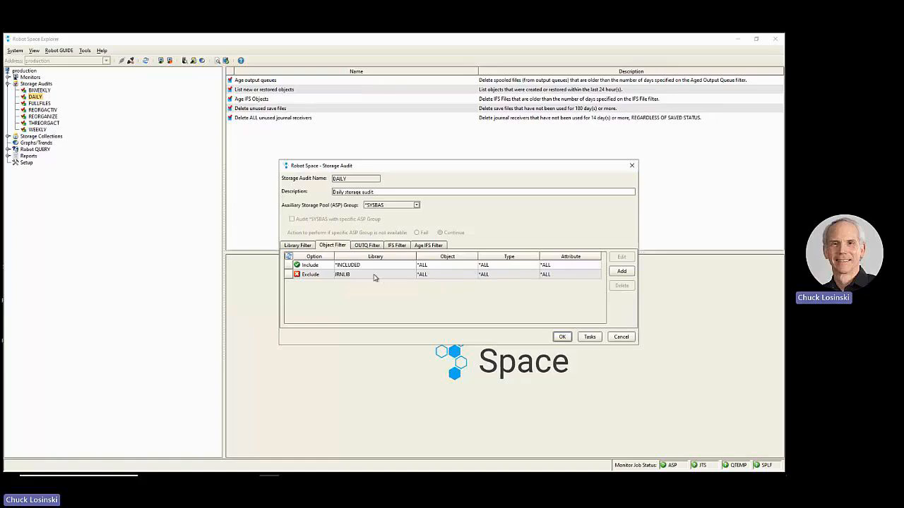
click(367, 246)
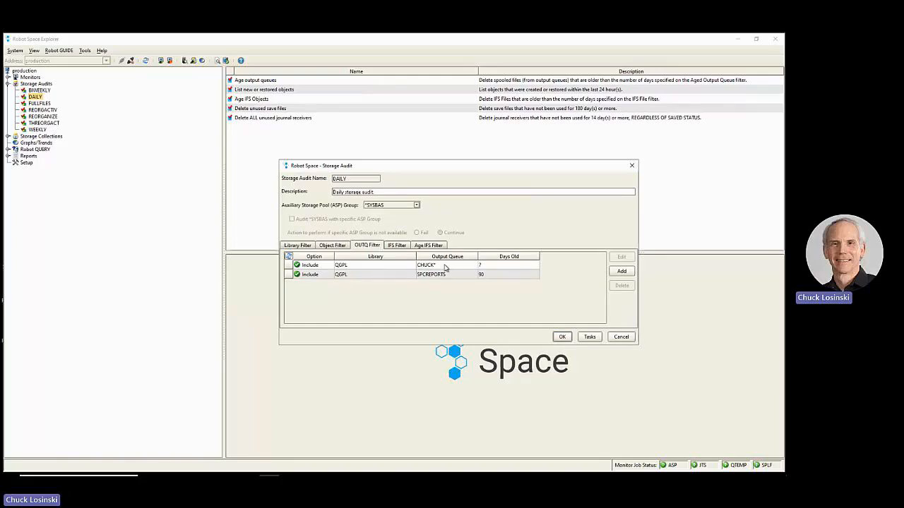
click(466, 265)
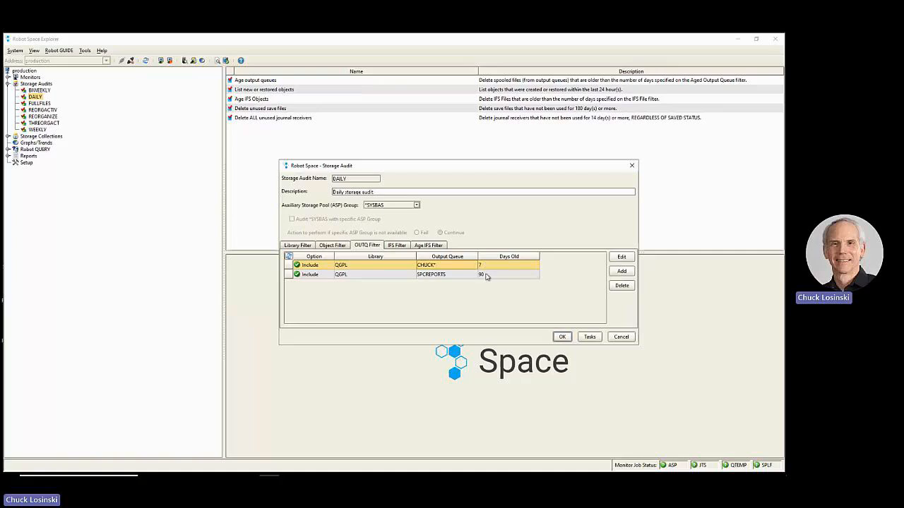
click(439, 277)
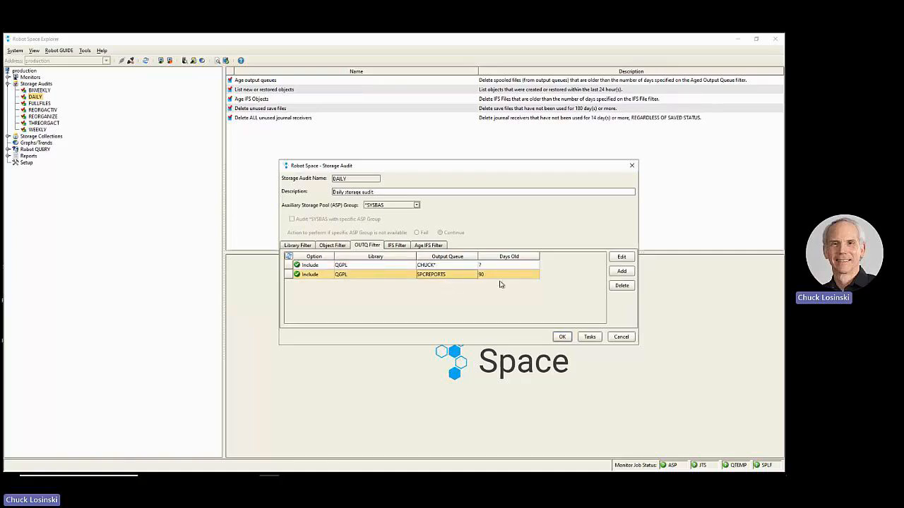
click(396, 245)
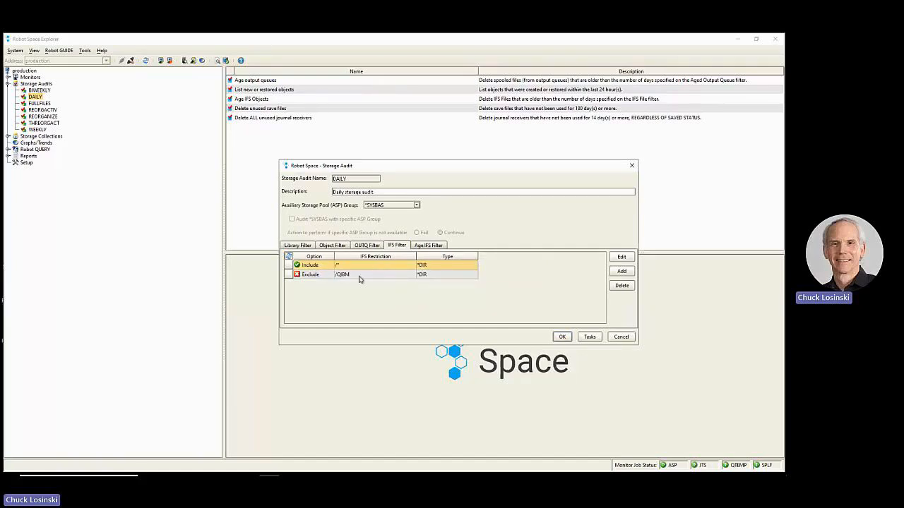
click(427, 246)
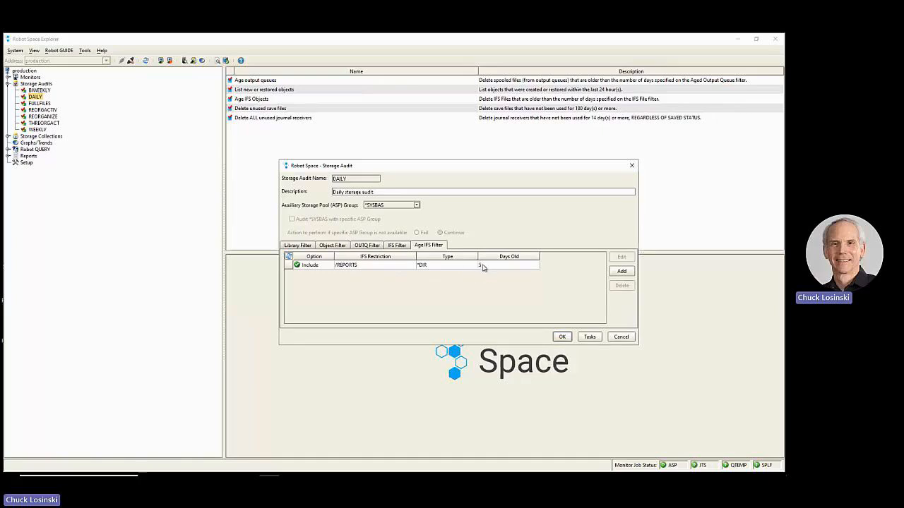
- Open the DAILY audit's task assignments and look through the whole list of available tasks
click(590, 338)
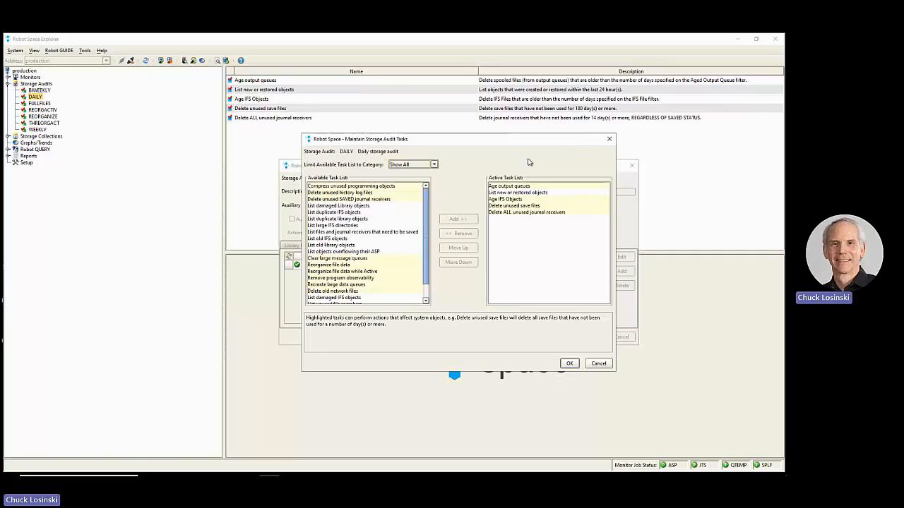
mouse_move(426, 210)
mouse_down()
mouse_move(414, 241)
mouse_move(427, 197)
mouse_up()
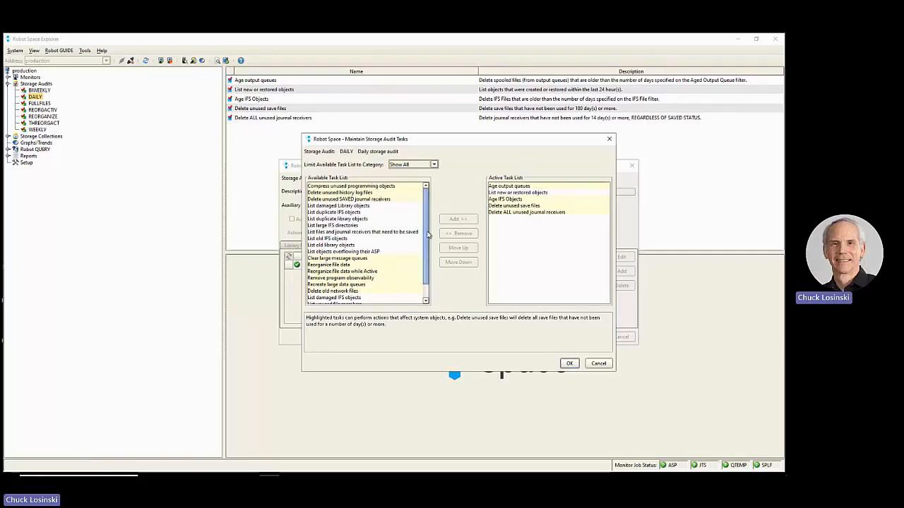
scroll(426, 261, down, 1)
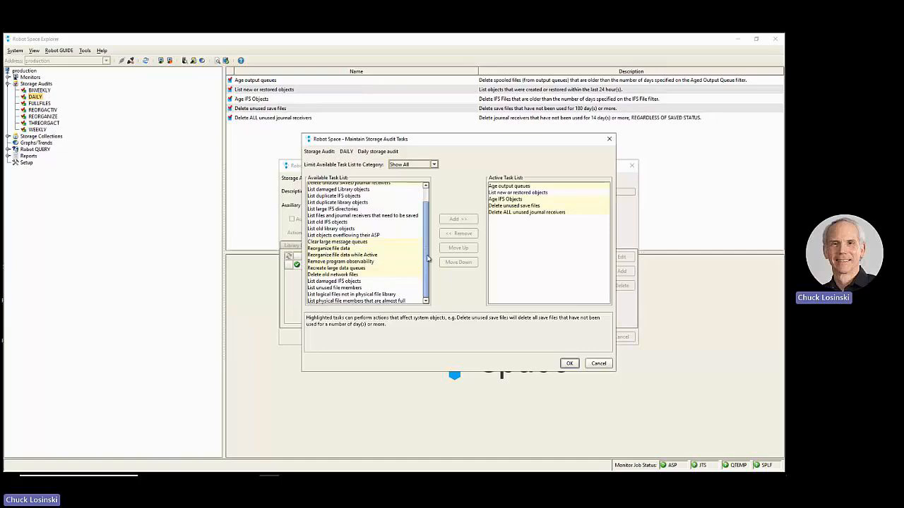
scroll(427, 259, up, 1)
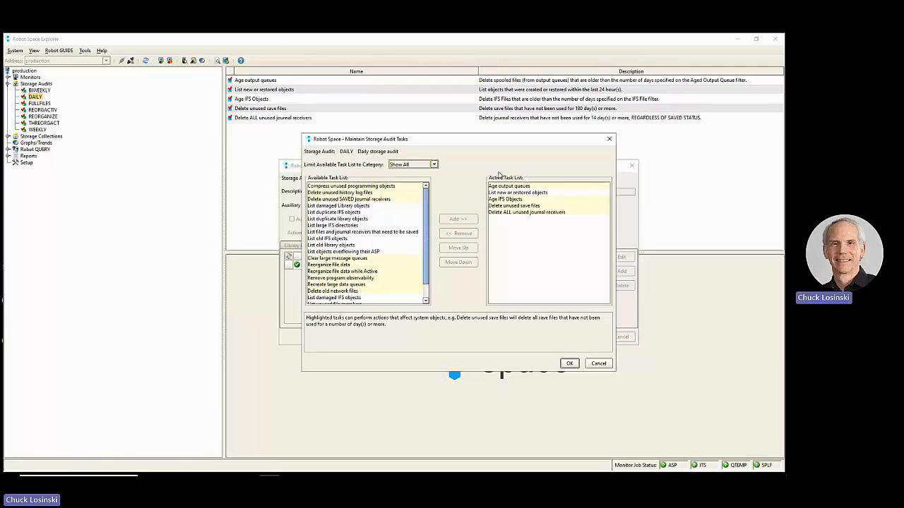
click(382, 186)
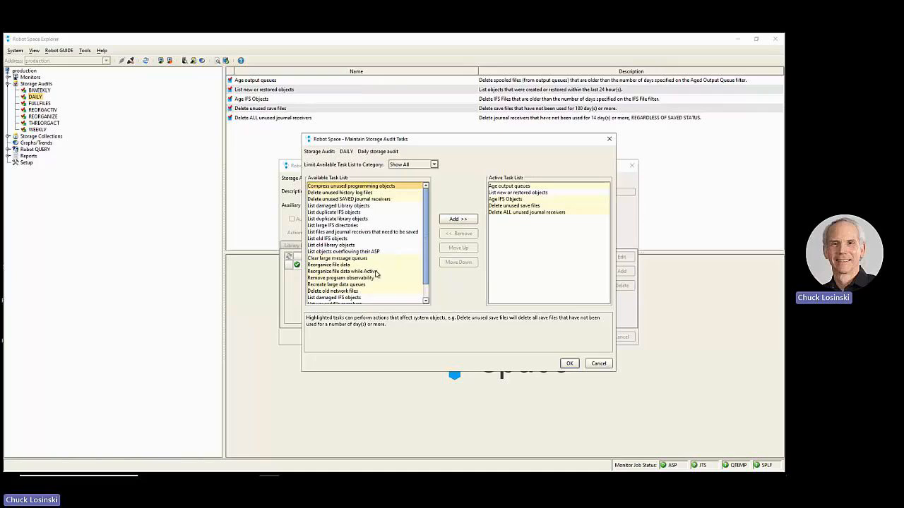
scroll(374, 277, down, 1)
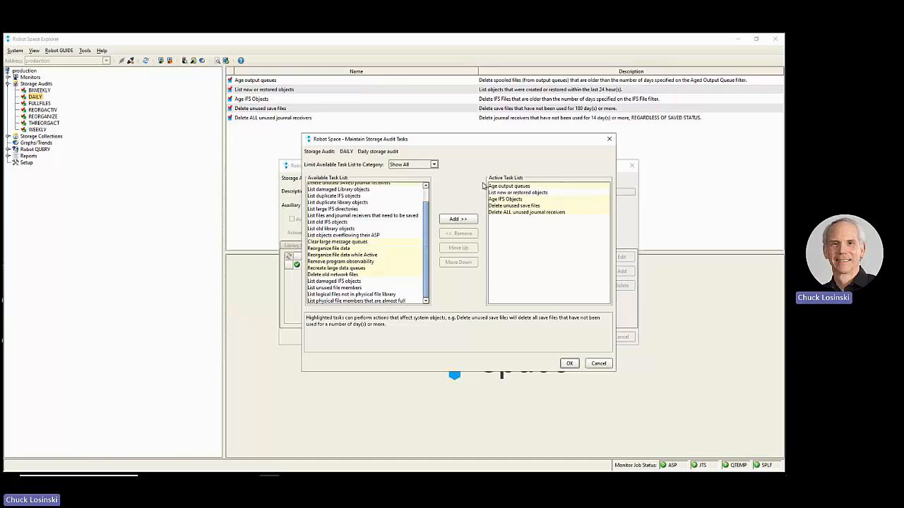
- Go through the audit's active tasks one by one, from Age output queues to Delete ALL unused journal receivers
click(530, 187)
click(554, 193)
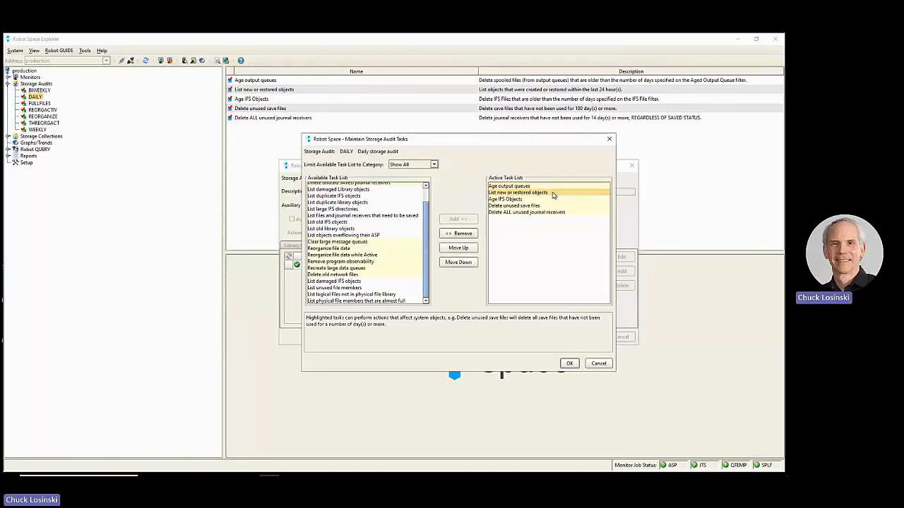
click(519, 200)
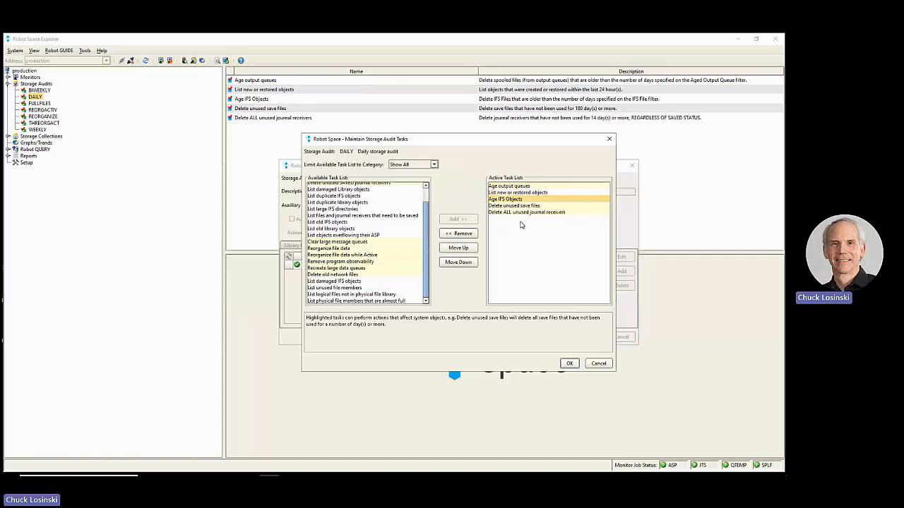
click(528, 206)
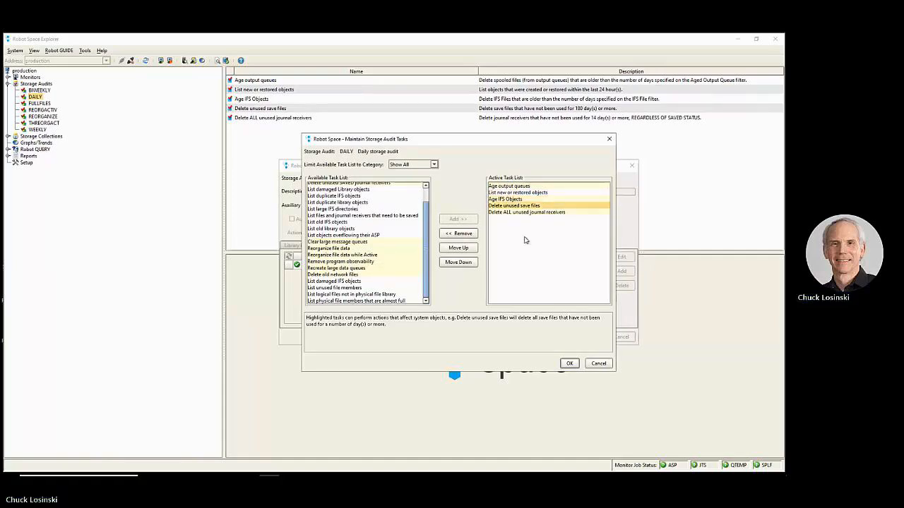
click(549, 212)
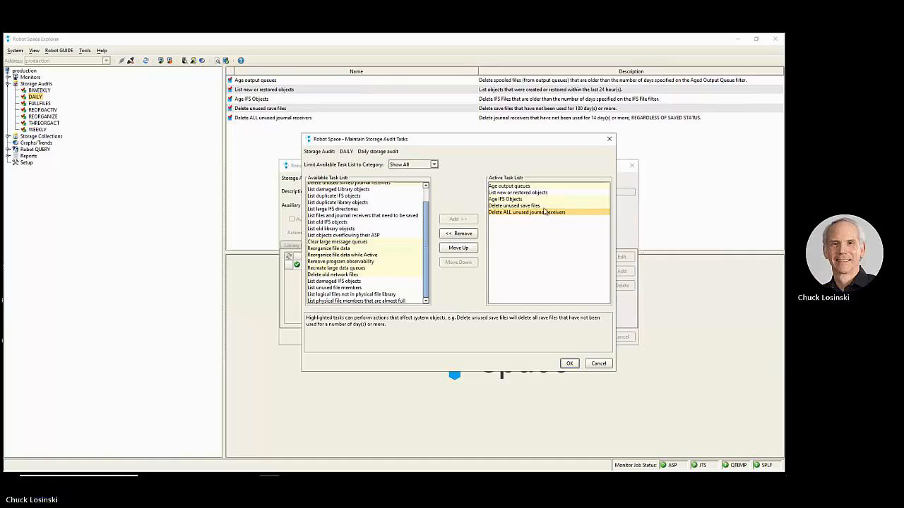
- Examine the corrective action and print options of the Age output queues task, and close its properties without saving
click(531, 186)
double_click(531, 185)
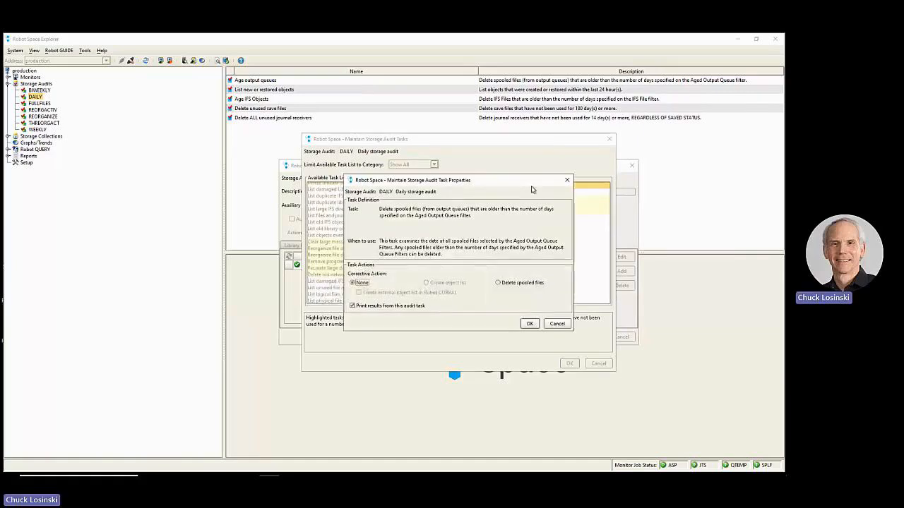
drag(506, 182, 524, 207)
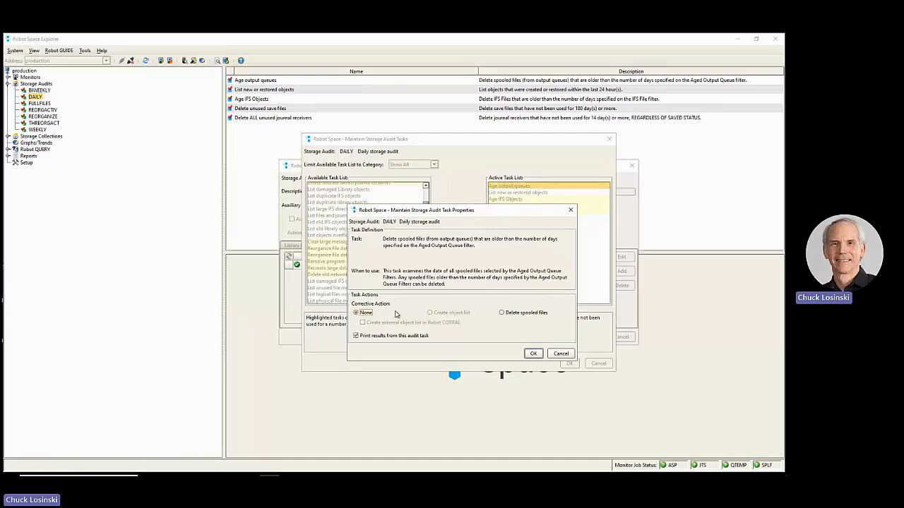
click(375, 315)
click(356, 336)
click(502, 313)
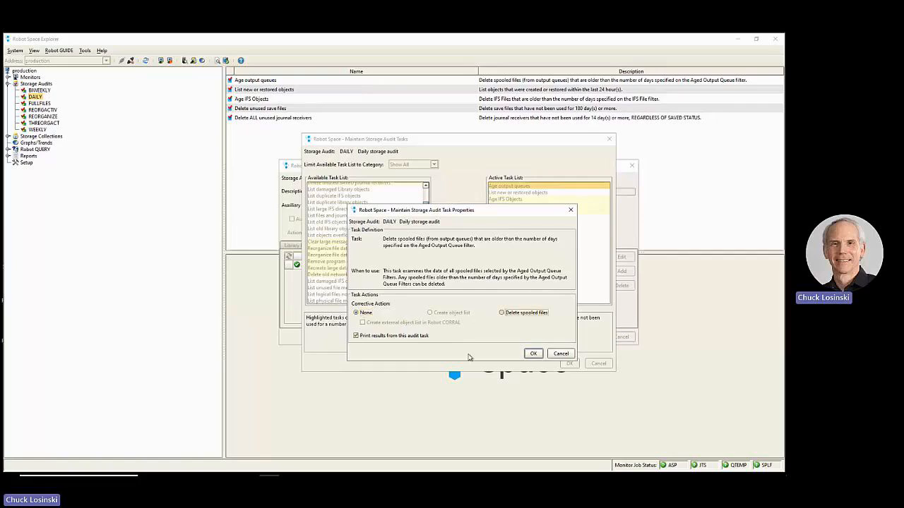
click(358, 313)
click(563, 354)
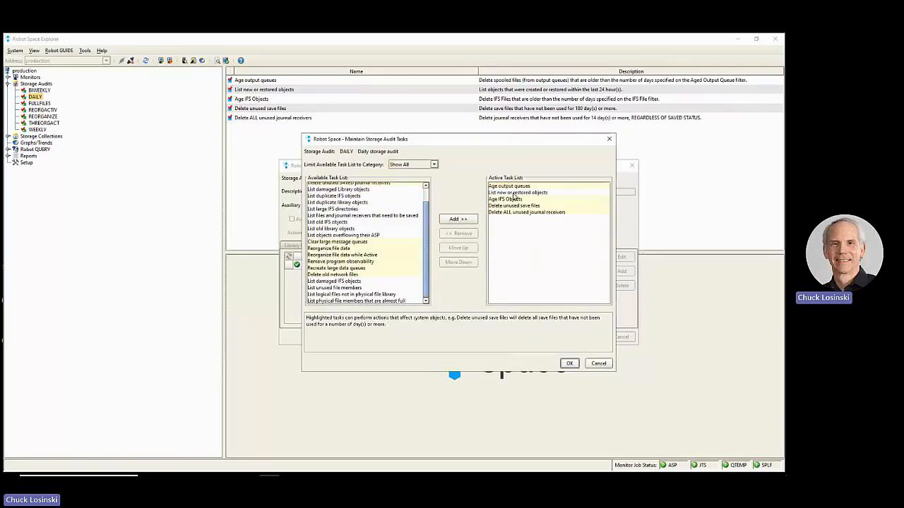
- Examine the hours variable of the List new or restored objects task, and close its properties without saving
click(515, 195)
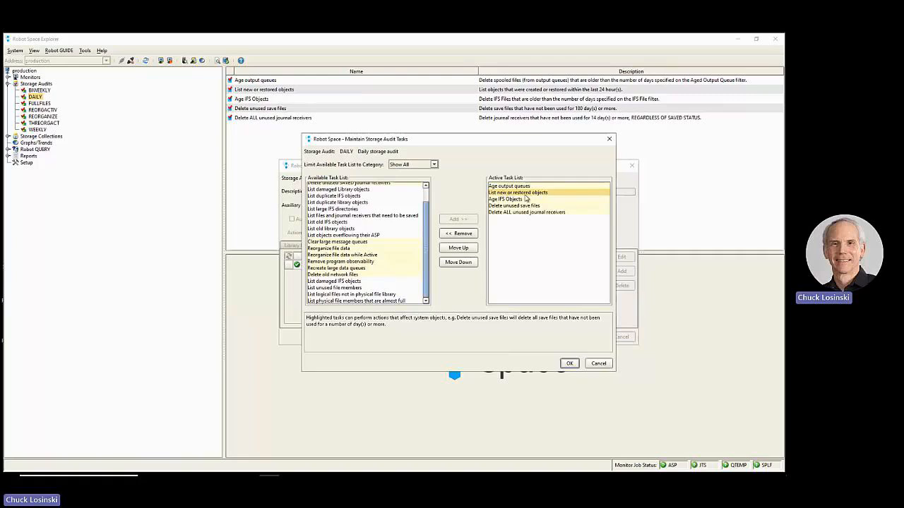
double_click(524, 195)
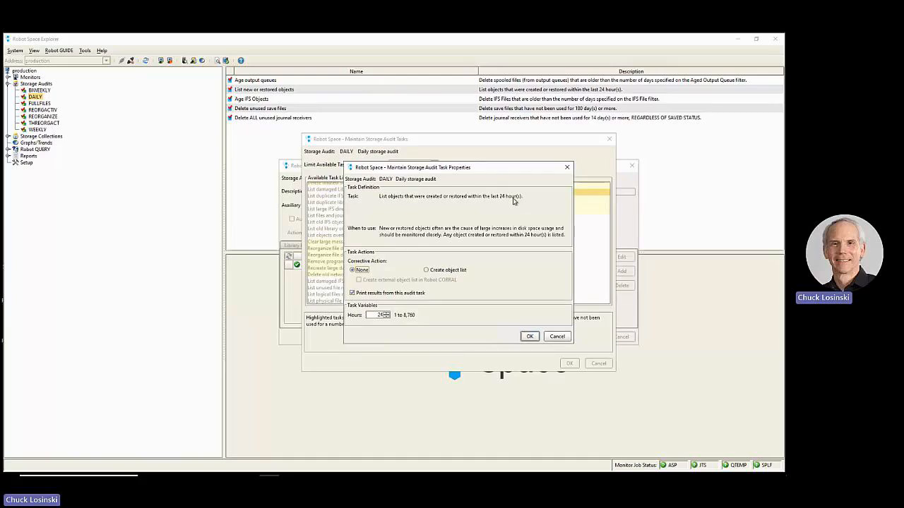
double_click(380, 315)
click(558, 337)
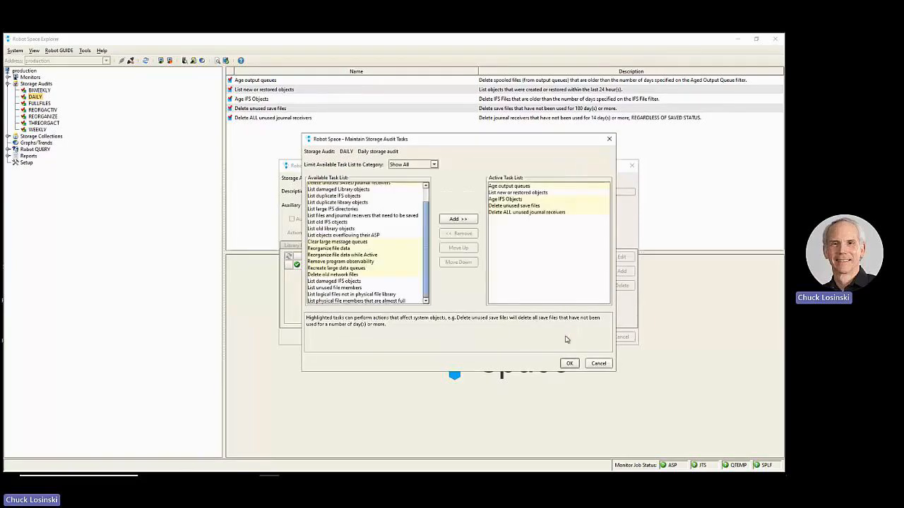
- Check the properties of the Age IFS Objects and Delete unused save files tasks, closing each without saving
double_click(514, 200)
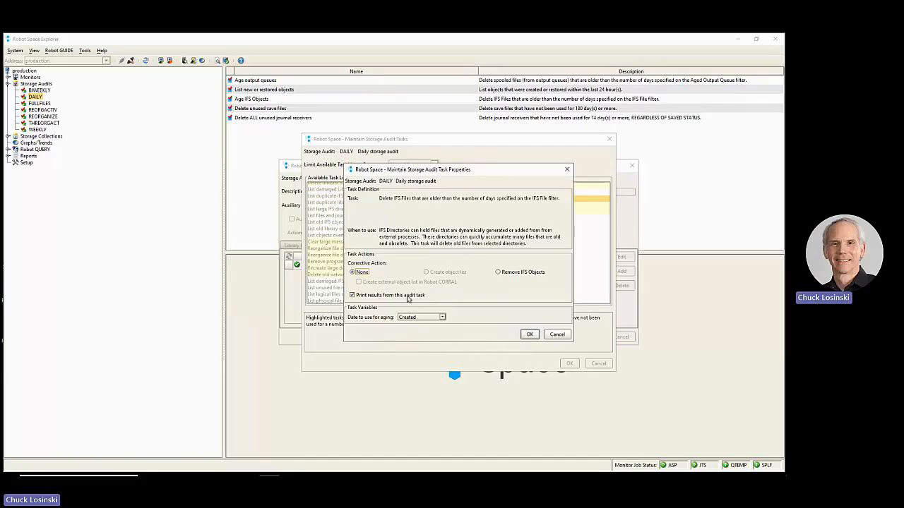
click(556, 335)
click(514, 206)
double_click(514, 209)
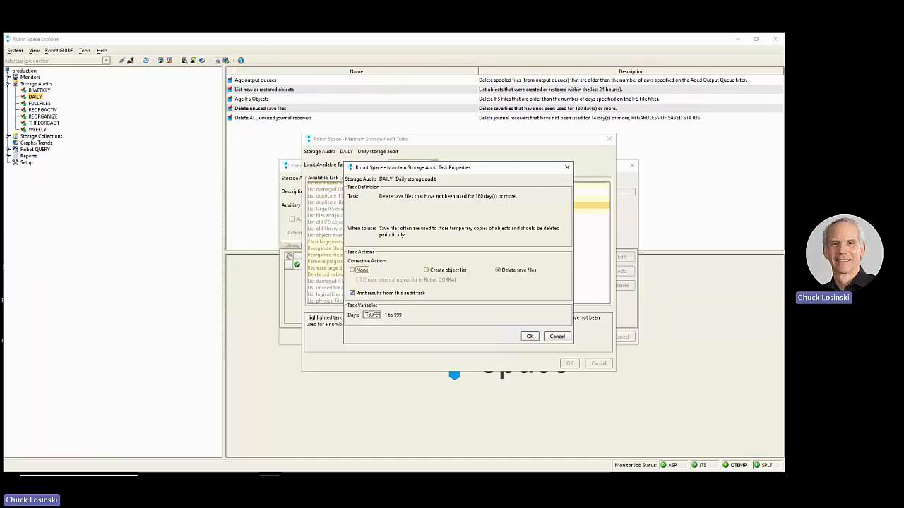
click(558, 337)
- Examine the corrective action and days variable of the Delete ALL unused journal receivers task, and close it without saving
double_click(524, 213)
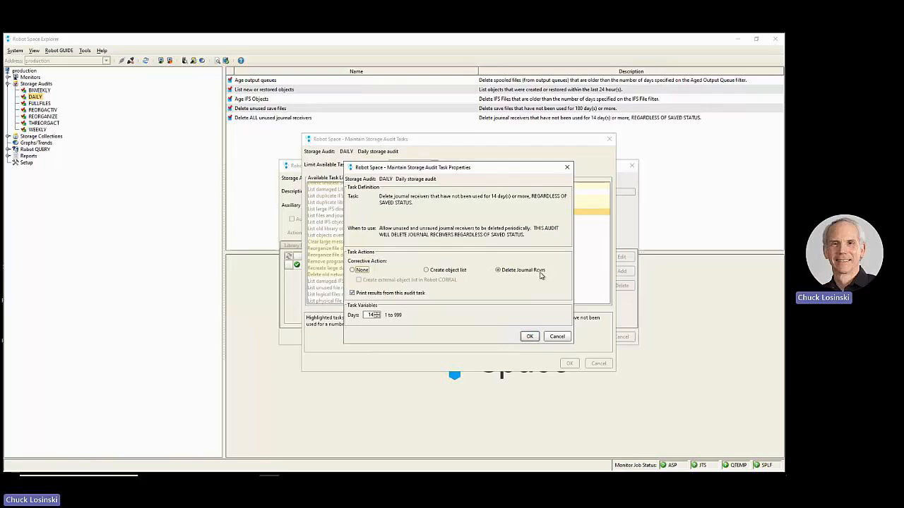
drag(366, 315, 376, 315)
click(557, 336)
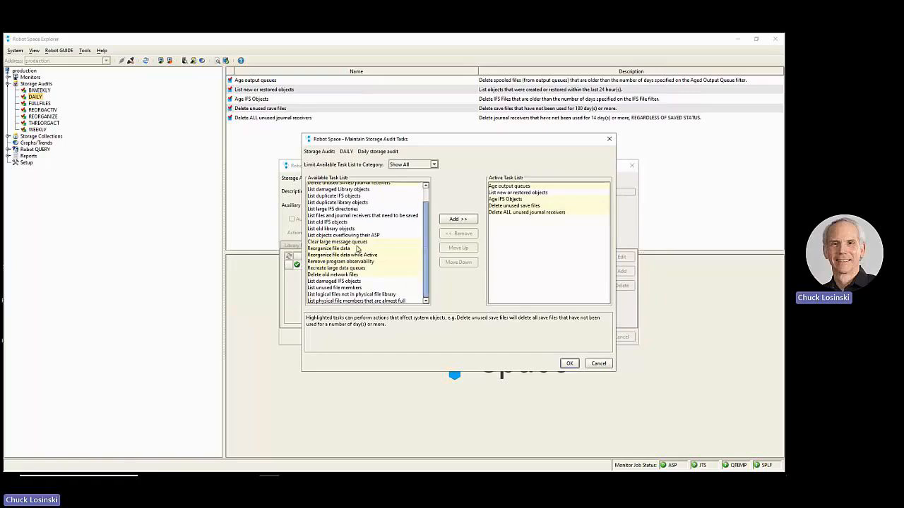
- Point out the available Reorganize file data and Reorganize file data while Active tasks, and accept the audit's task list and properties
click(357, 249)
click(320, 256)
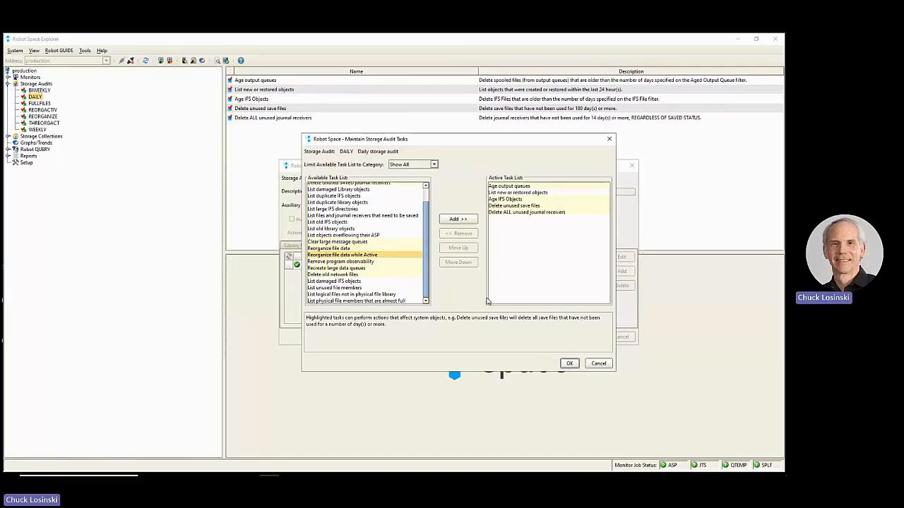
click(569, 363)
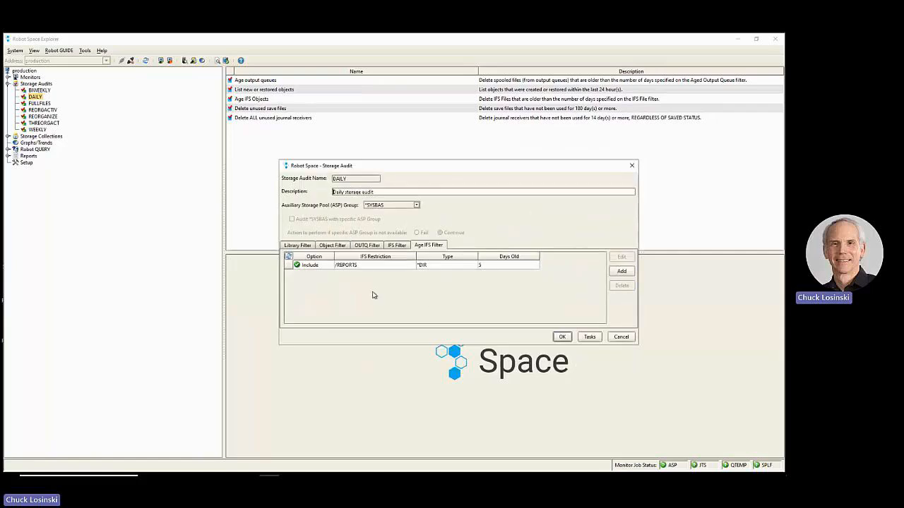
click(563, 337)
- Check the Schedule and Submit options available for the DAILY storage audit without running either one
right_click(32, 103)
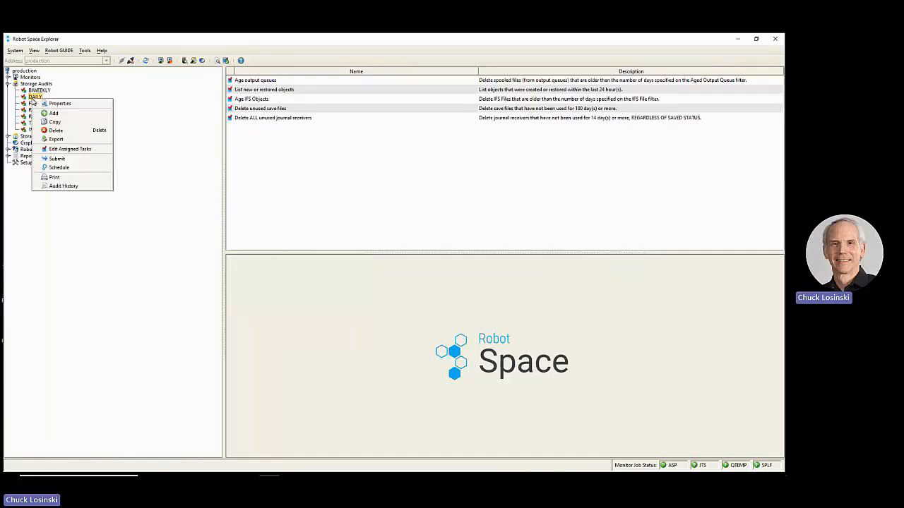
click(45, 172)
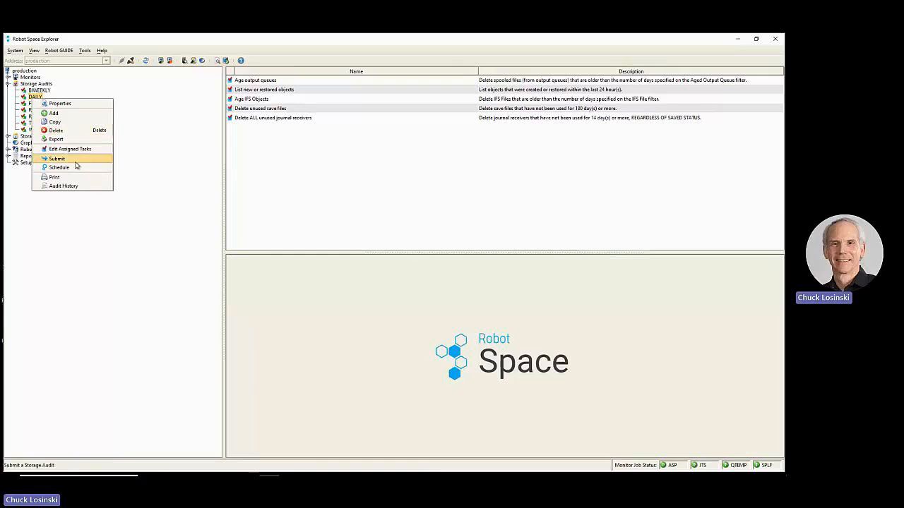
click(122, 233)
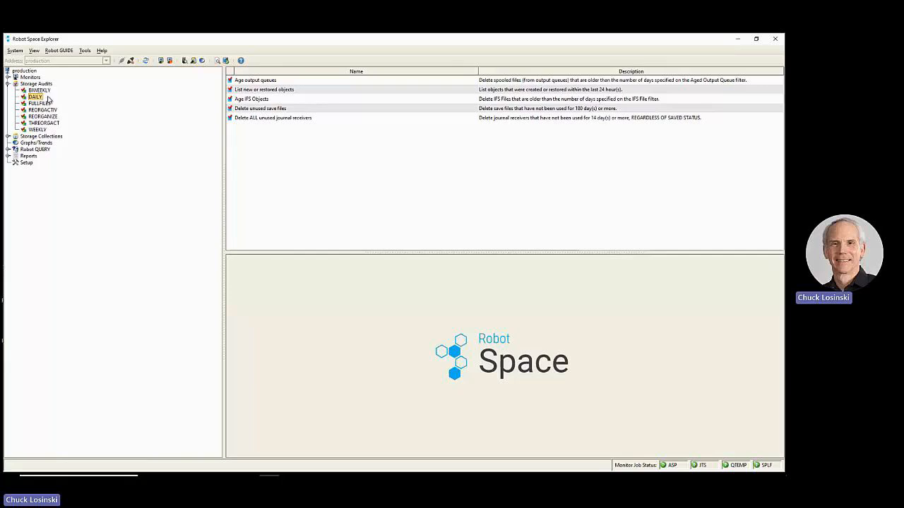
- Display the run history of the DAILY storage audit and look through its past runs
right_click(39, 100)
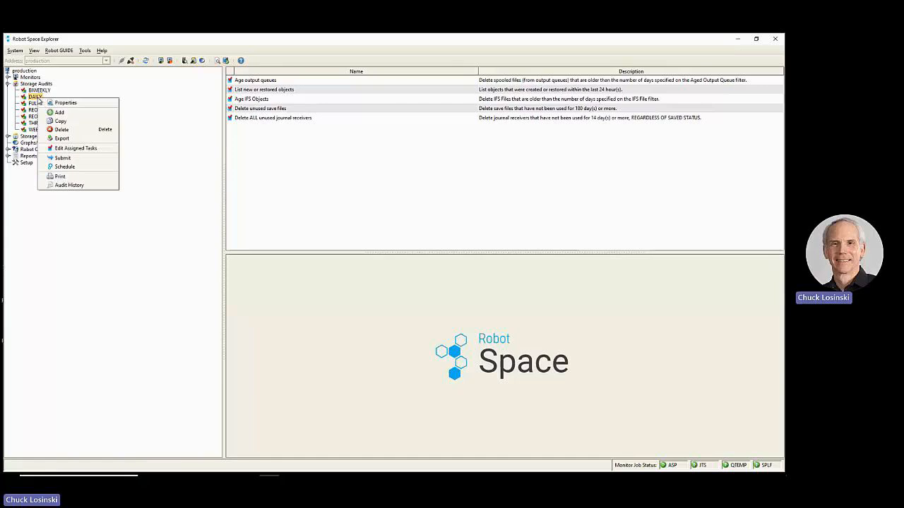
click(67, 187)
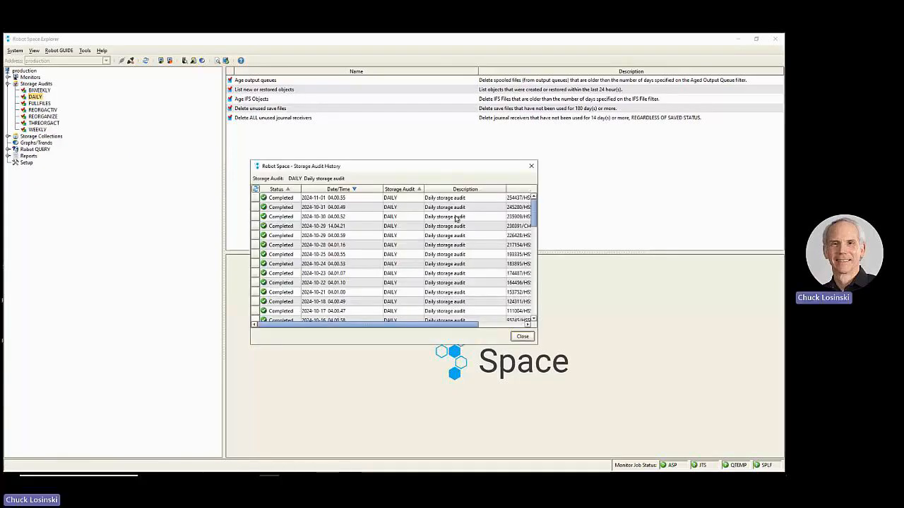
drag(535, 214, 534, 316)
scroll(365, 198, up, 15)
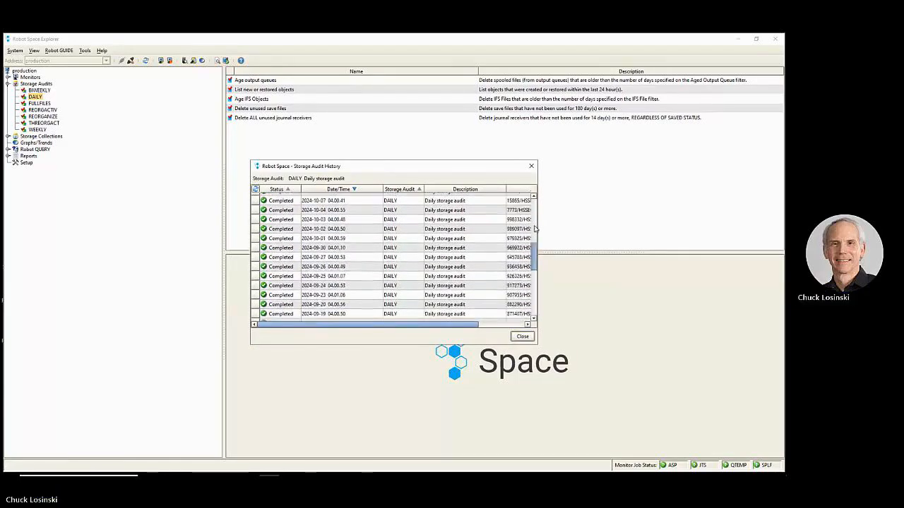
- Display the job spooled files of the DAILY audit run from 2024-11-01 04.00.55
click(347, 200)
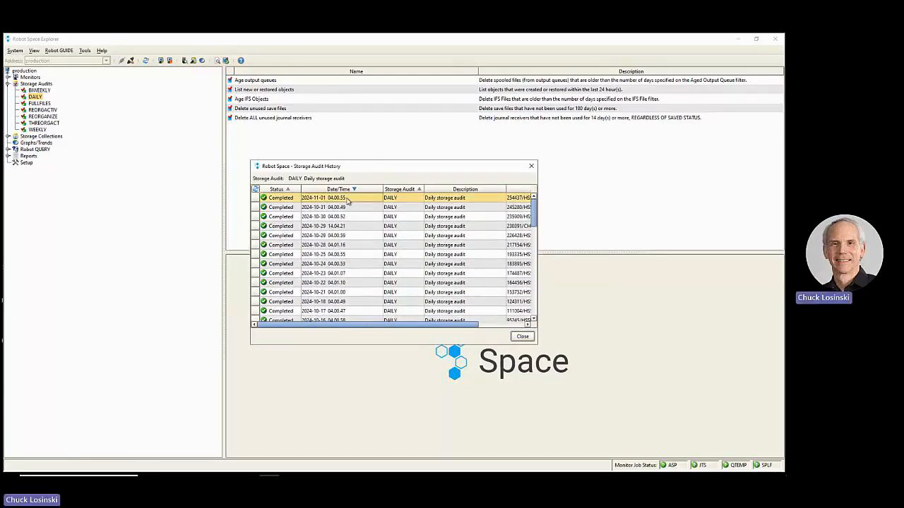
right_click(347, 201)
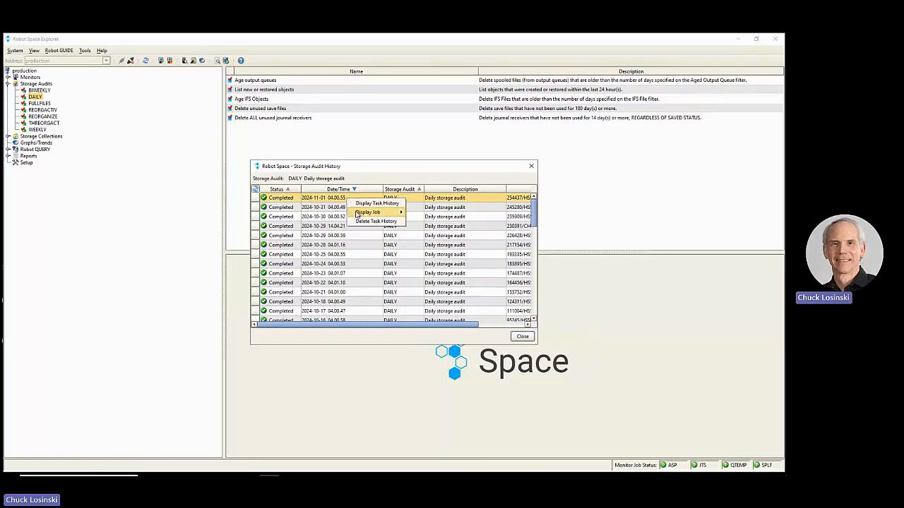
mouse_move(385, 212)
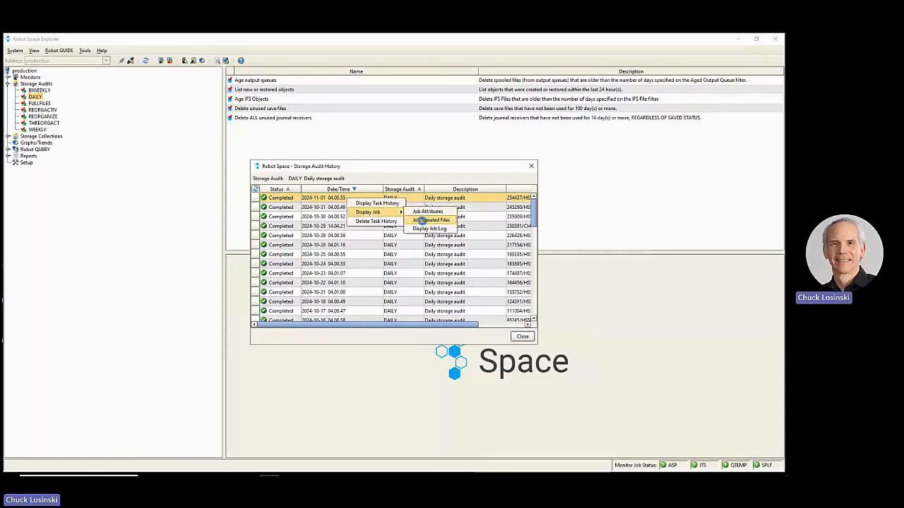
click(423, 221)
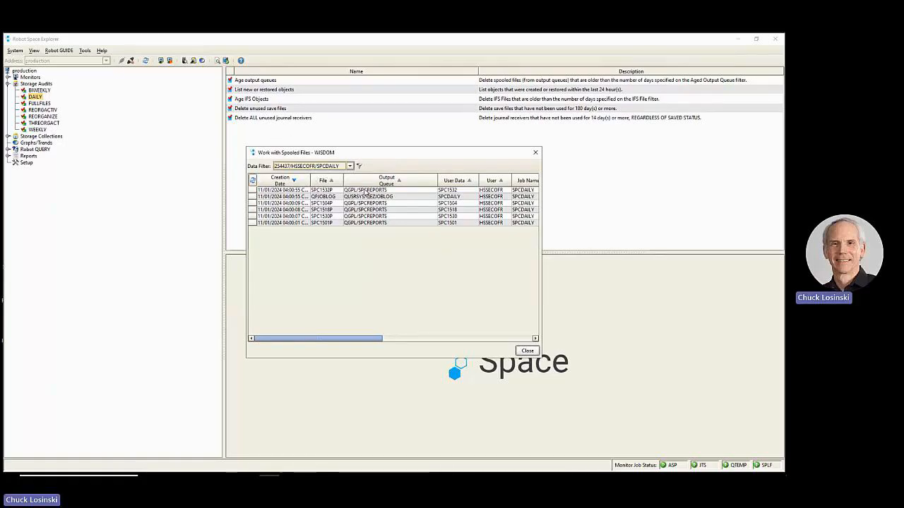
- Examine the SPC1532P spooled file listing the aged IFS files in an enlarged viewer, and close it
double_click(364, 190)
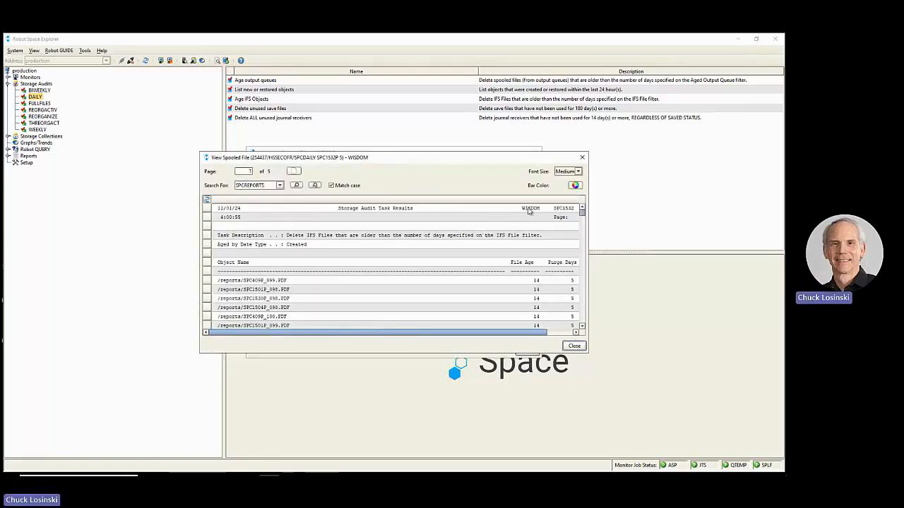
drag(588, 285, 741, 283)
drag(567, 157, 501, 113)
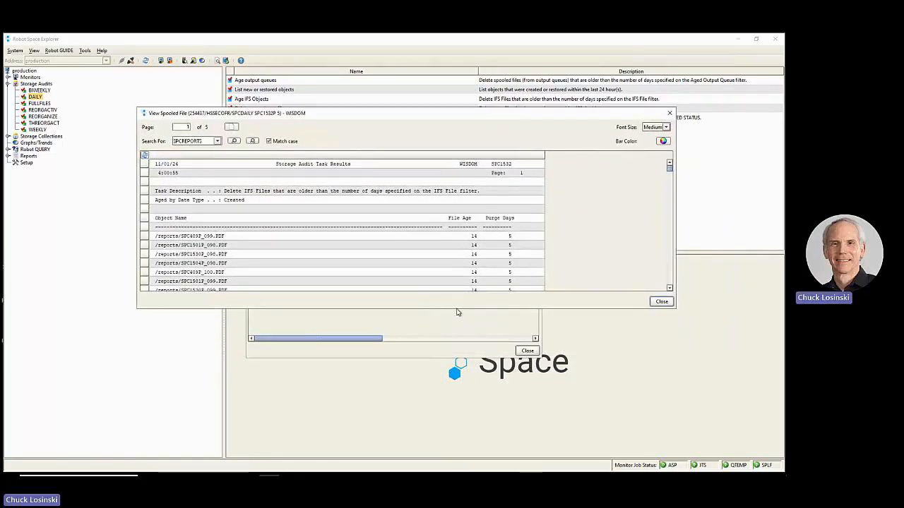
drag(456, 310, 475, 414)
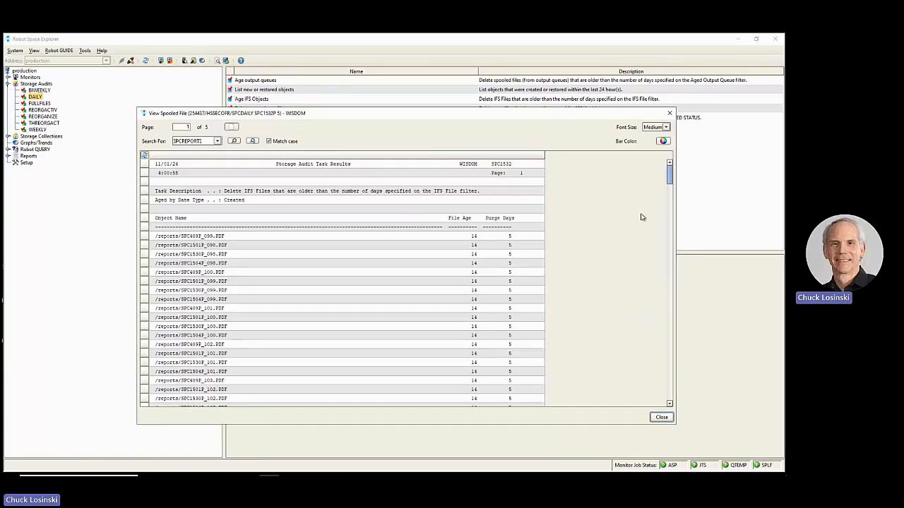
drag(670, 178, 612, 172)
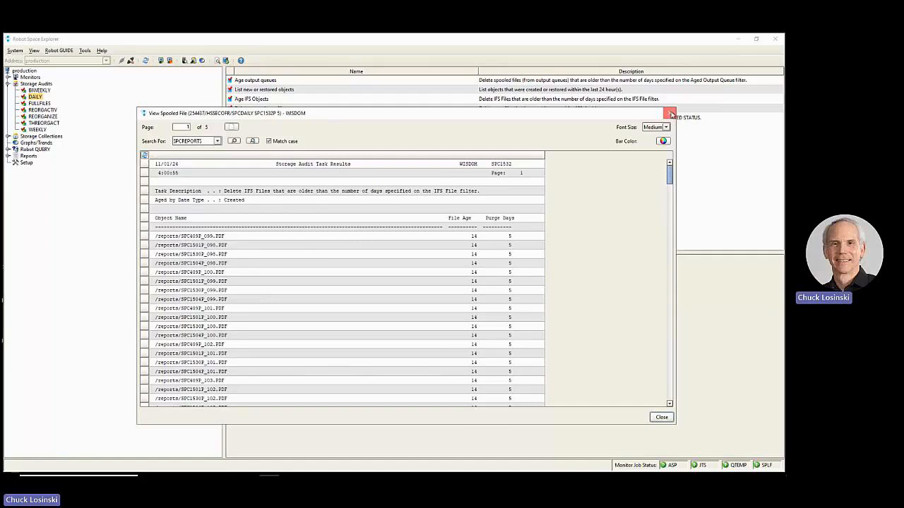
click(671, 113)
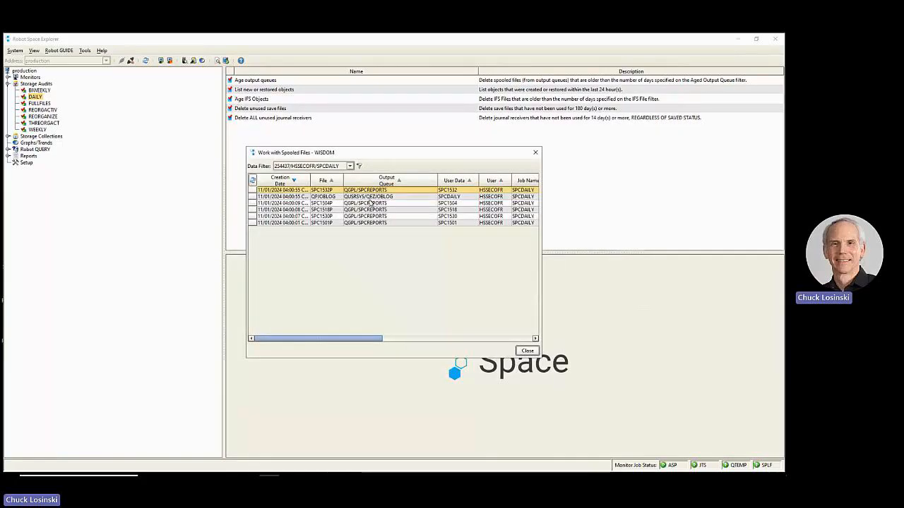
- Examine the correction status and total savings in the SPC1504P unused save files report, and close it
double_click(370, 204)
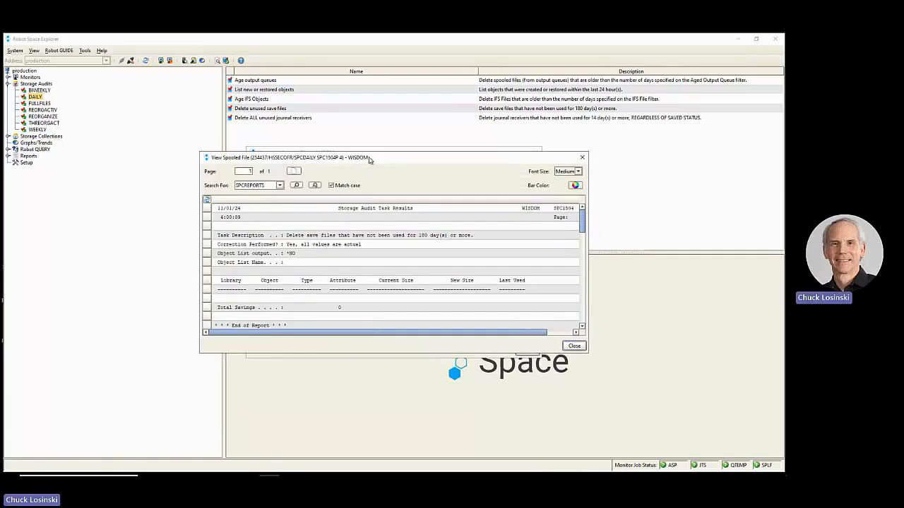
drag(369, 157, 308, 104)
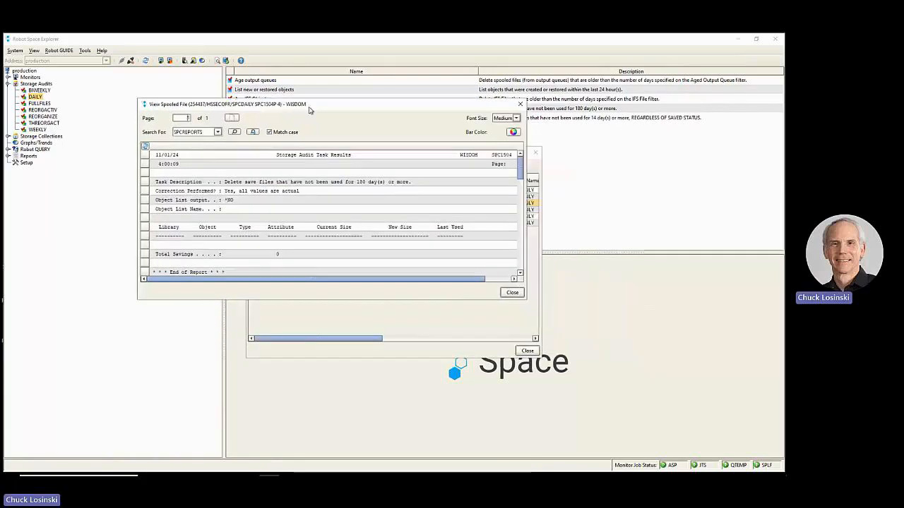
click(263, 246)
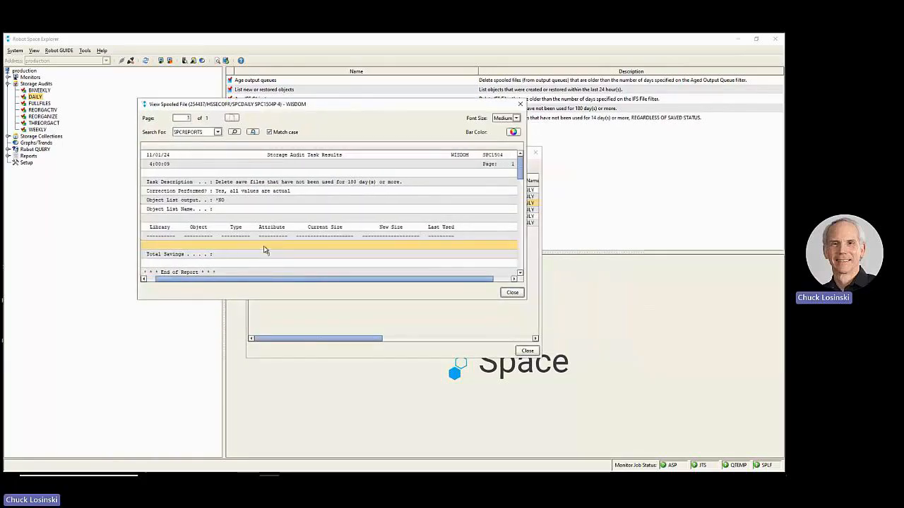
drag(228, 280, 218, 280)
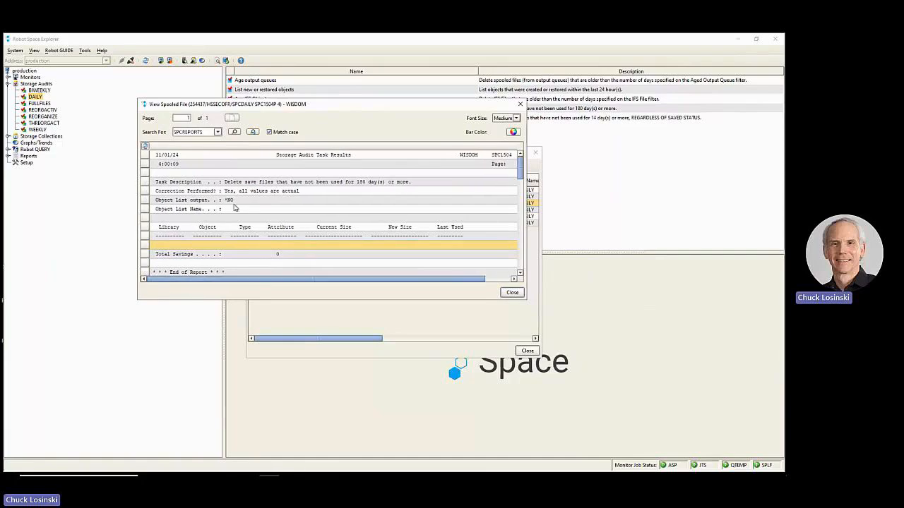
click(242, 194)
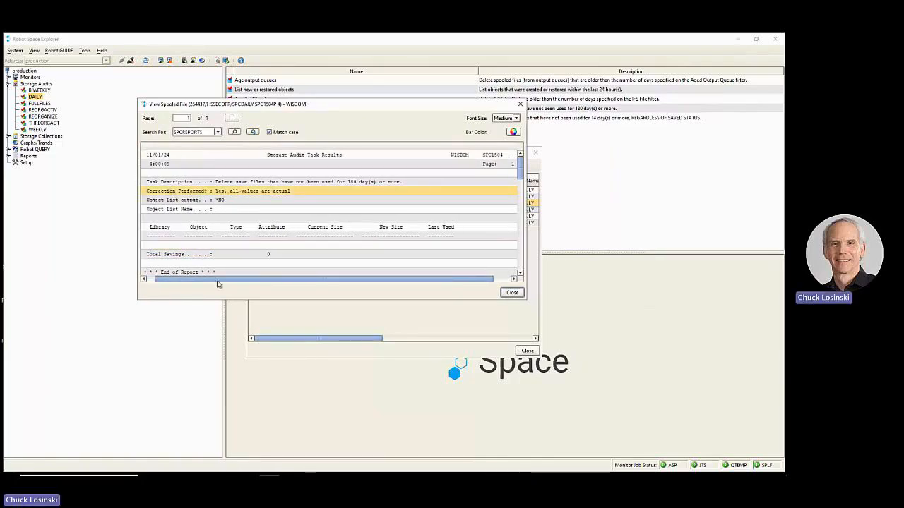
drag(218, 279, 210, 279)
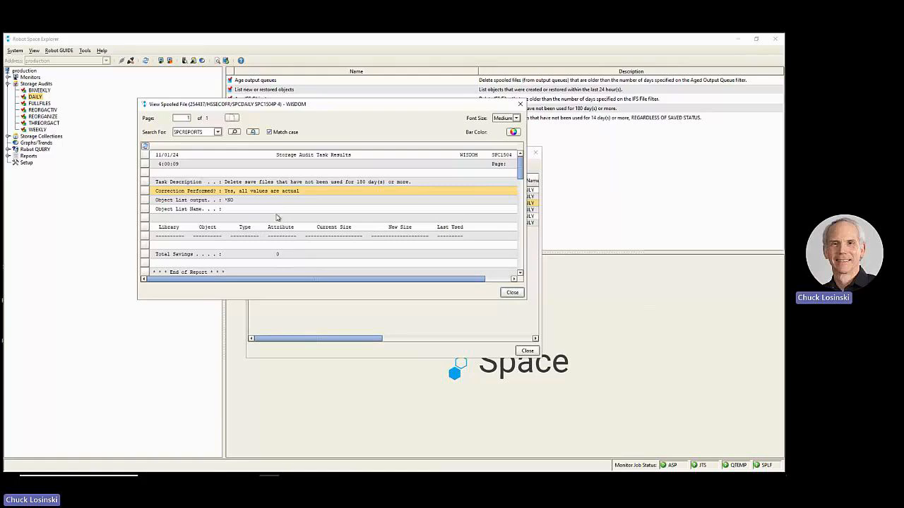
click(523, 105)
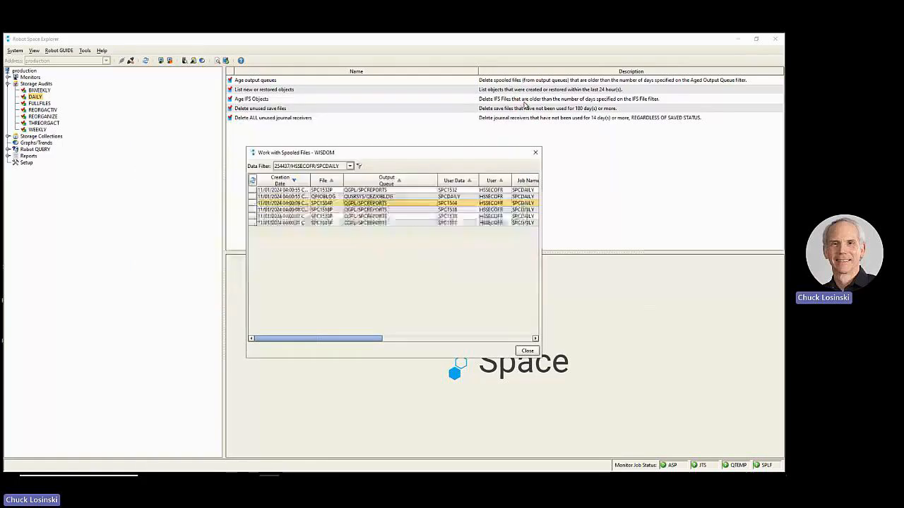
- Examine the journal receivers and correction status in the SPC1518P report using an enlarged viewer, and close it
click(375, 210)
double_click(374, 211)
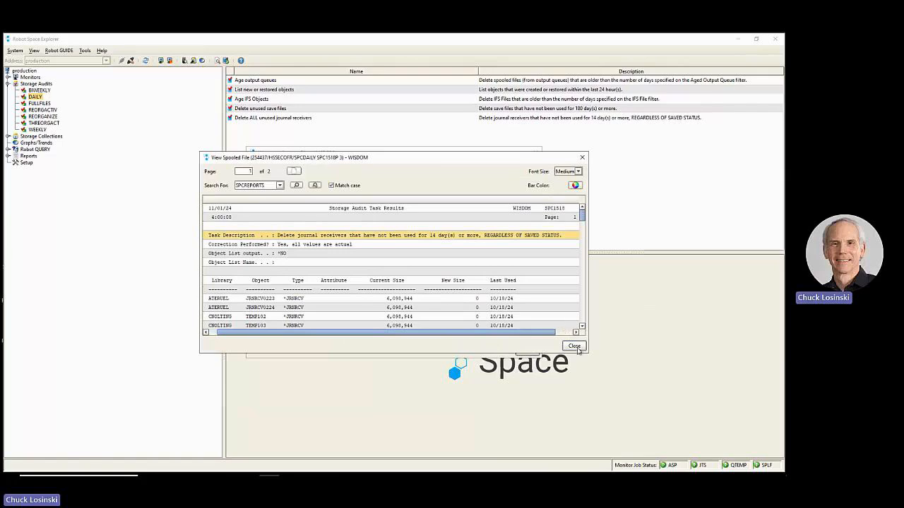
drag(589, 355, 708, 445)
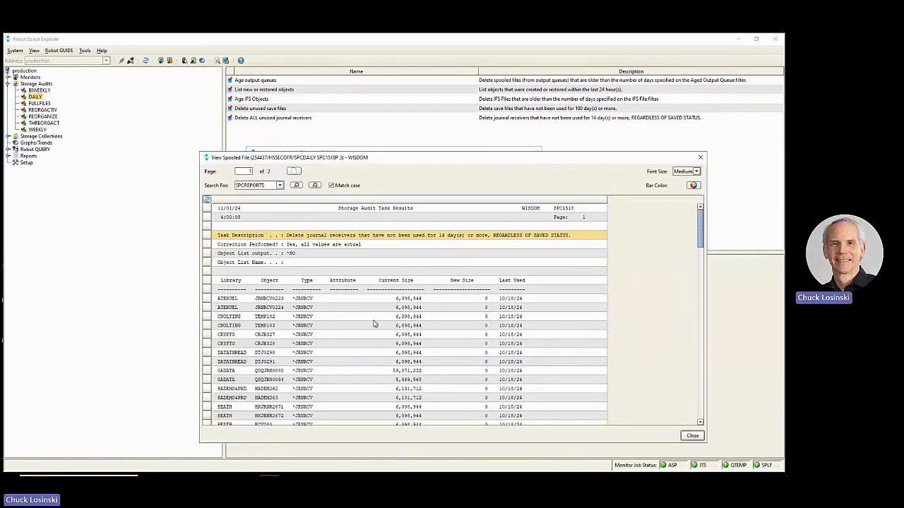
scroll(374, 324, down, 6)
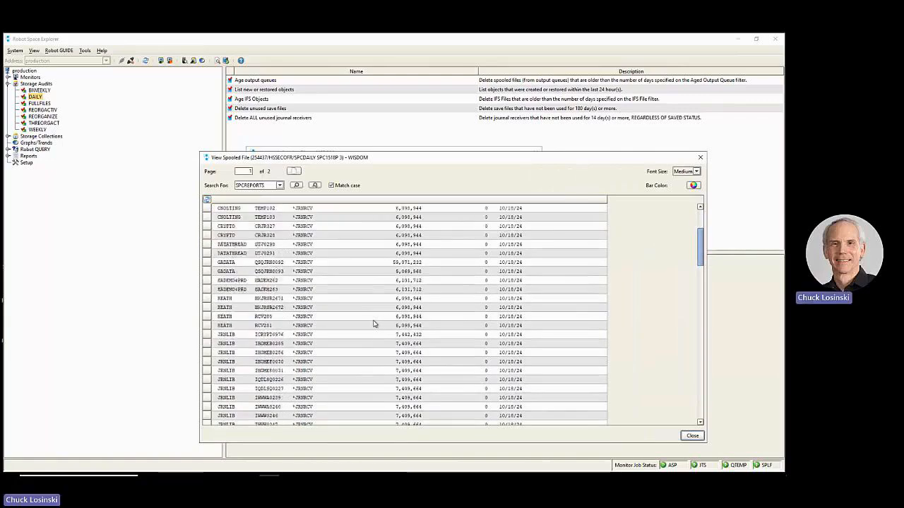
scroll(374, 324, down, 8)
scroll(371, 319, up, 9)
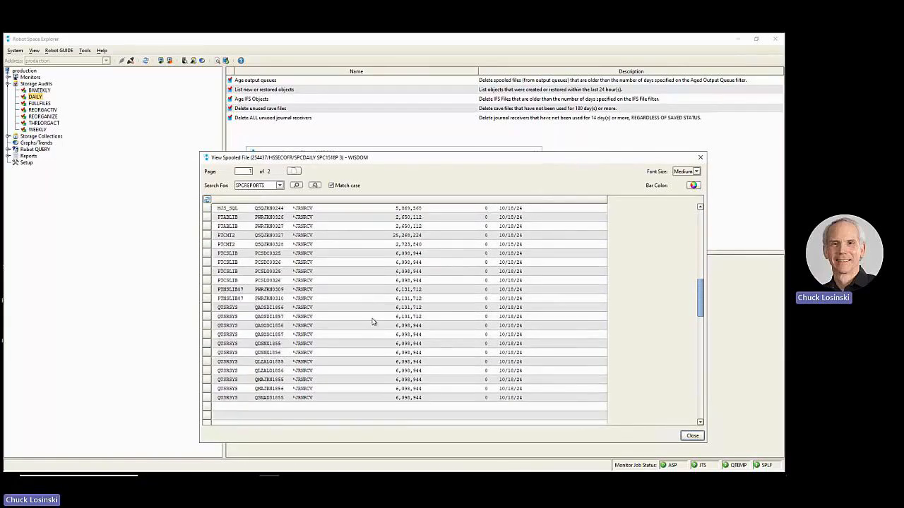
scroll(370, 317, up, 5)
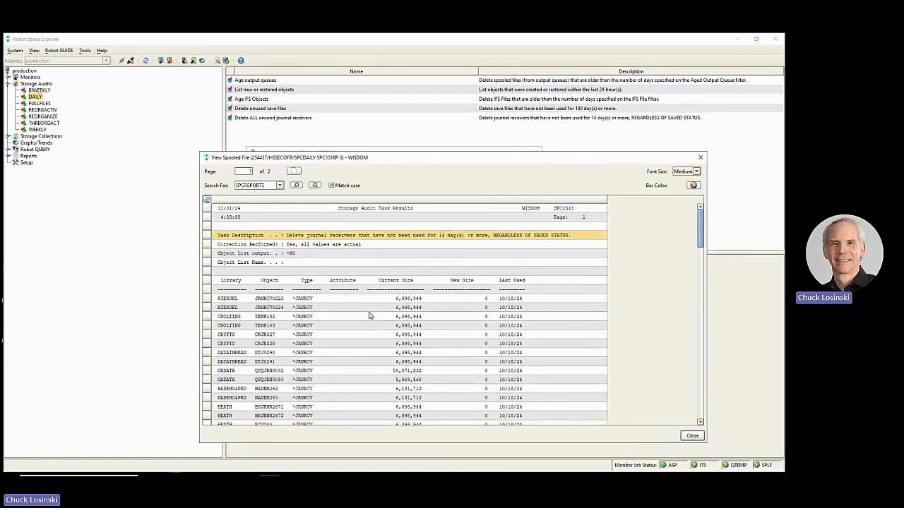
click(311, 245)
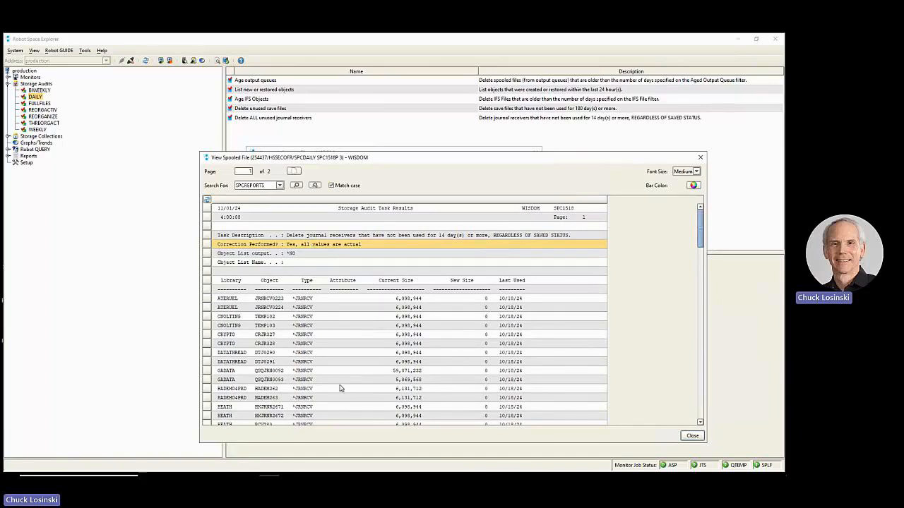
click(692, 436)
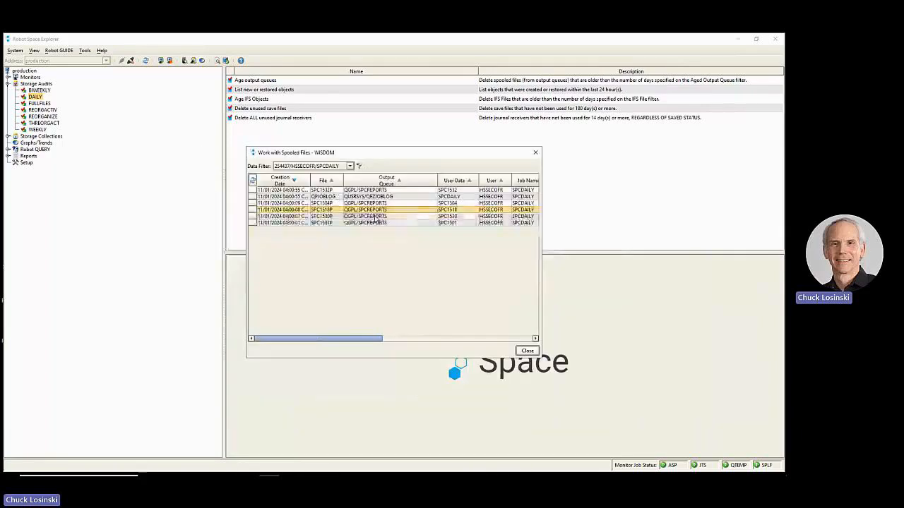
- Look through the new or restored objects in the SPC1530P report, and return to the spooled file list
double_click(374, 216)
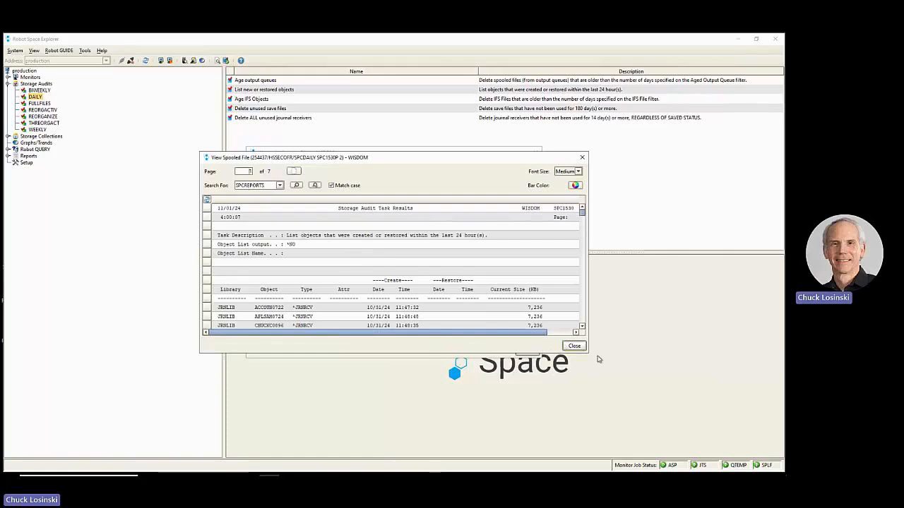
drag(597, 366, 666, 447)
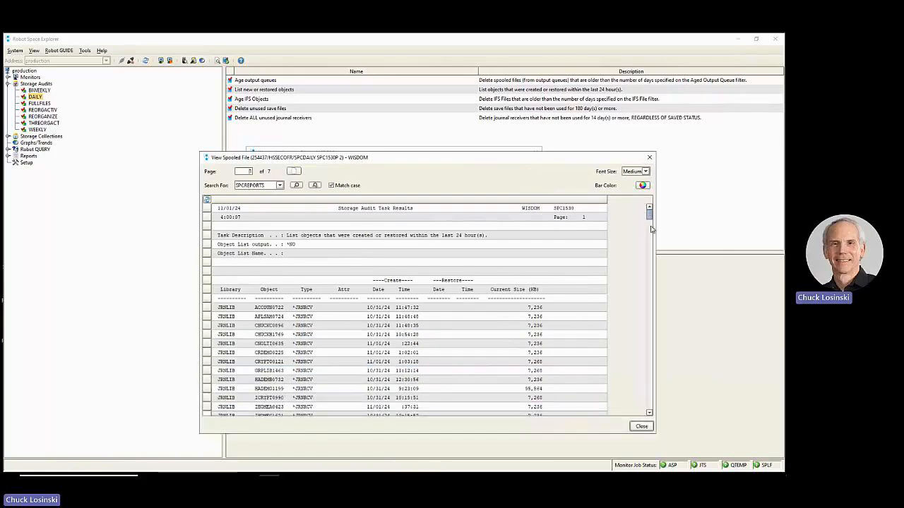
scroll(654, 235, down, 1)
scroll(654, 234, down, 20)
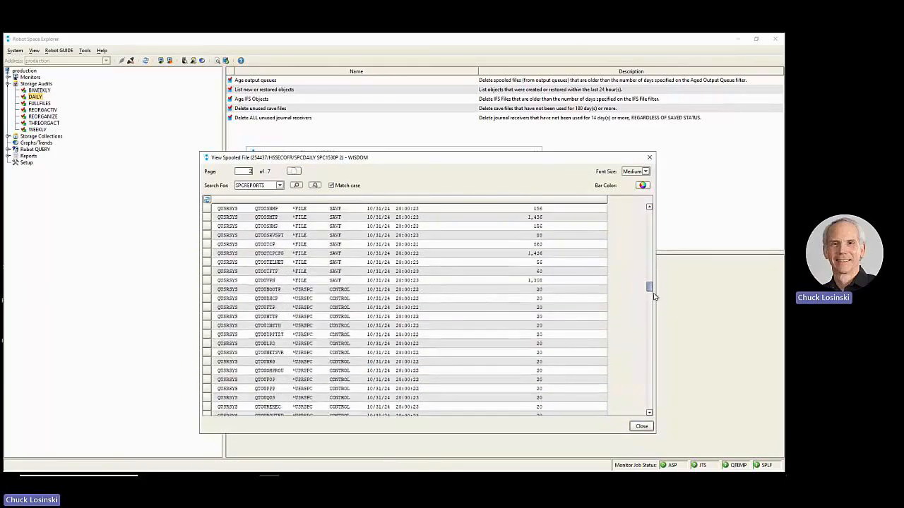
drag(655, 309, 654, 343)
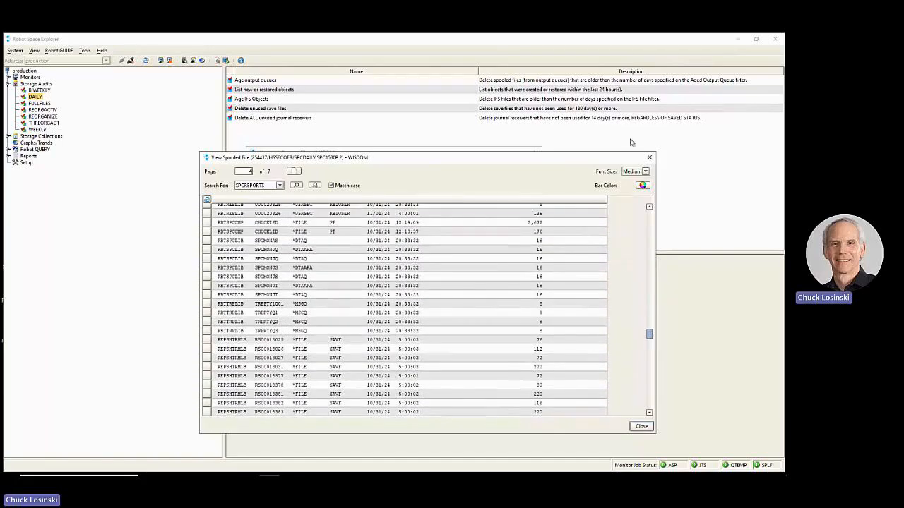
click(649, 159)
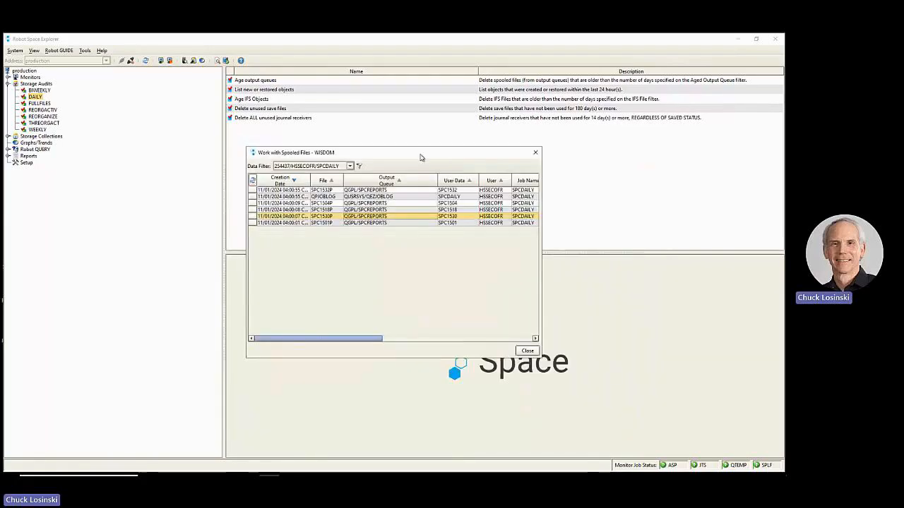
drag(420, 157, 401, 133)
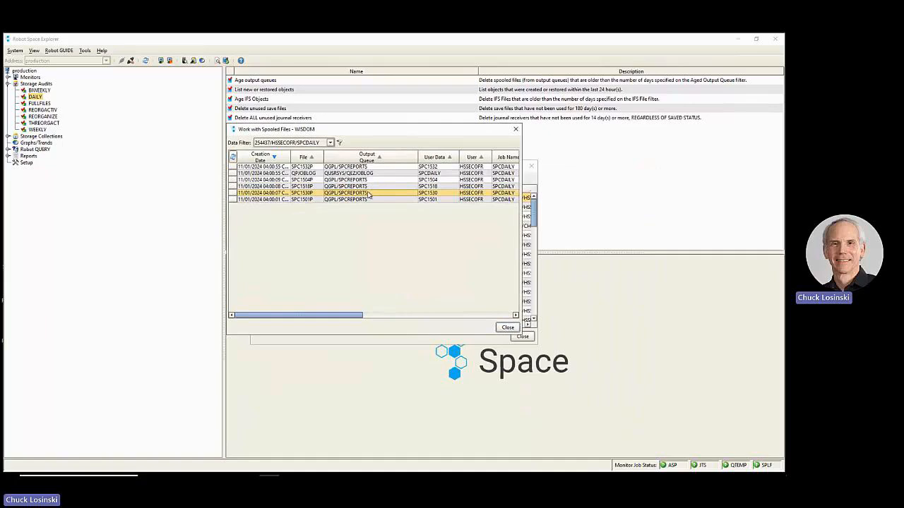
- Open the SPC1501P report in an enlarged viewer and examine the first output queue and its listed spooled files
double_click(366, 201)
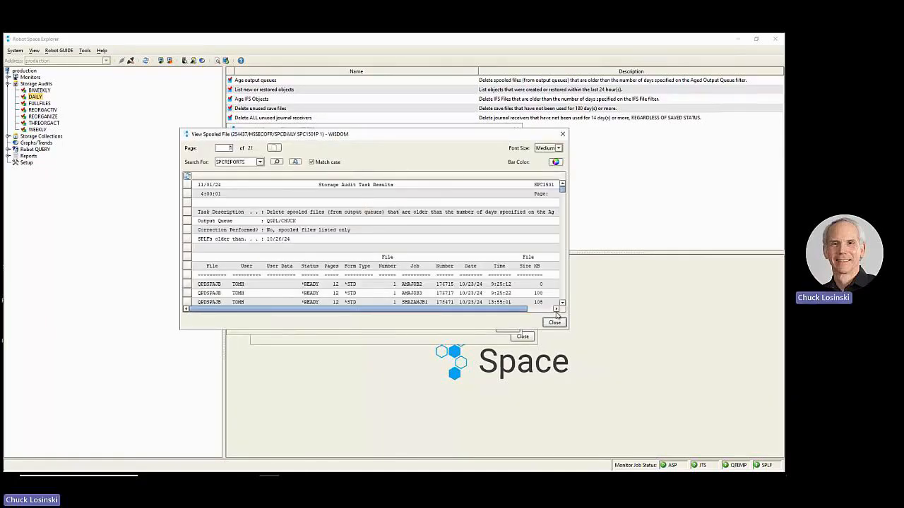
drag(570, 332, 676, 444)
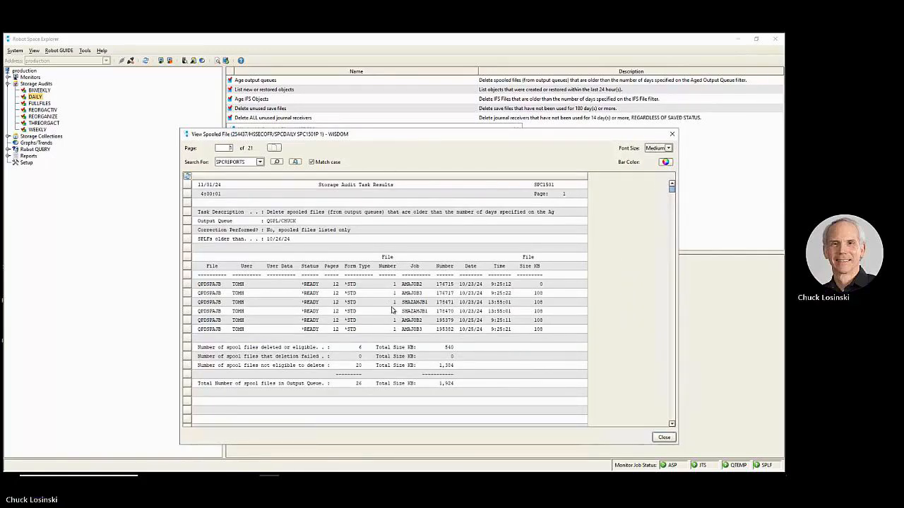
drag(420, 139, 398, 132)
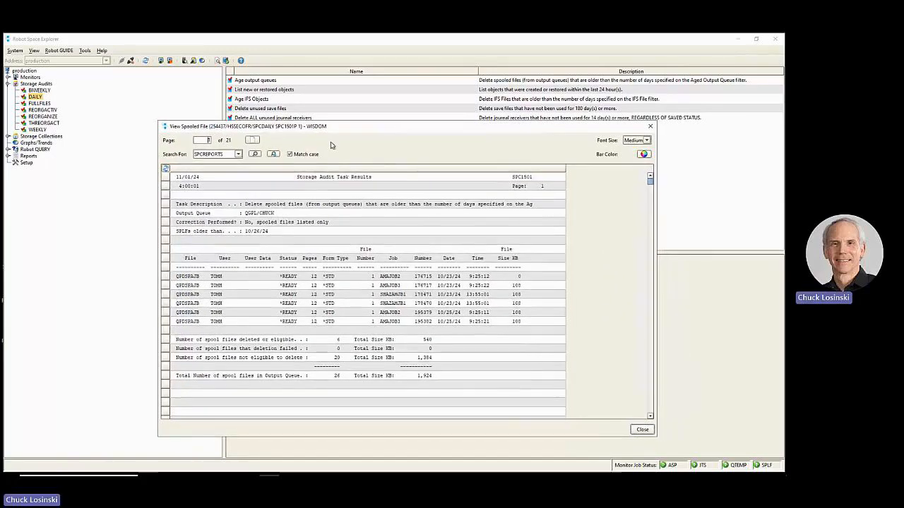
click(280, 214)
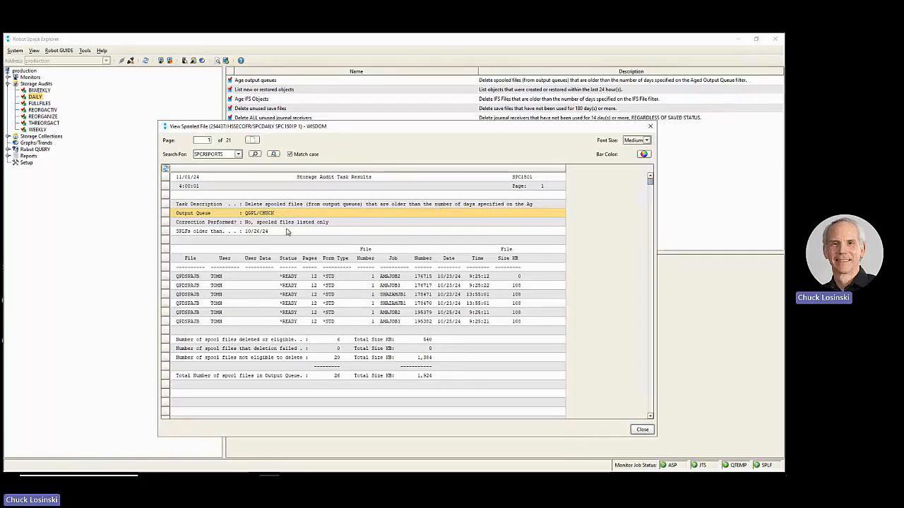
drag(336, 277, 337, 323)
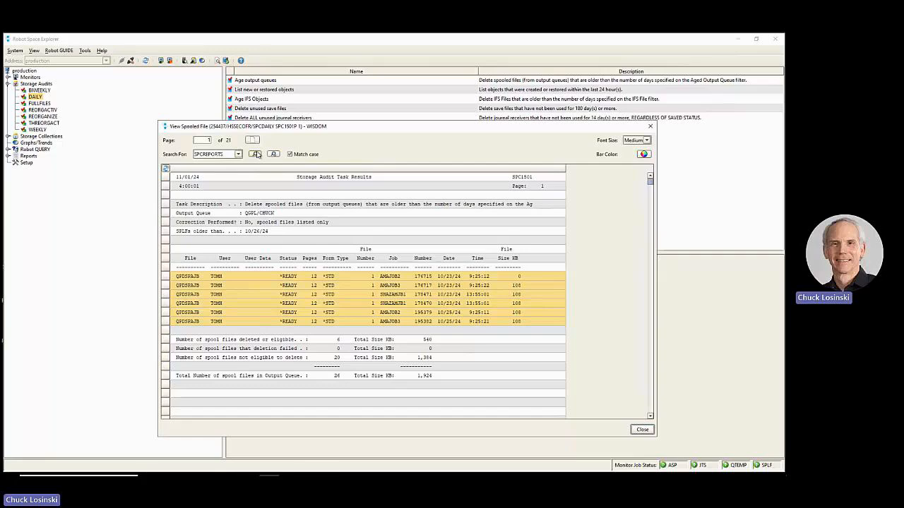
- Search the SPC1501P report for successive SPCREPORTS matches up to page 20, and examine that output queue's spooled file totals
click(255, 154)
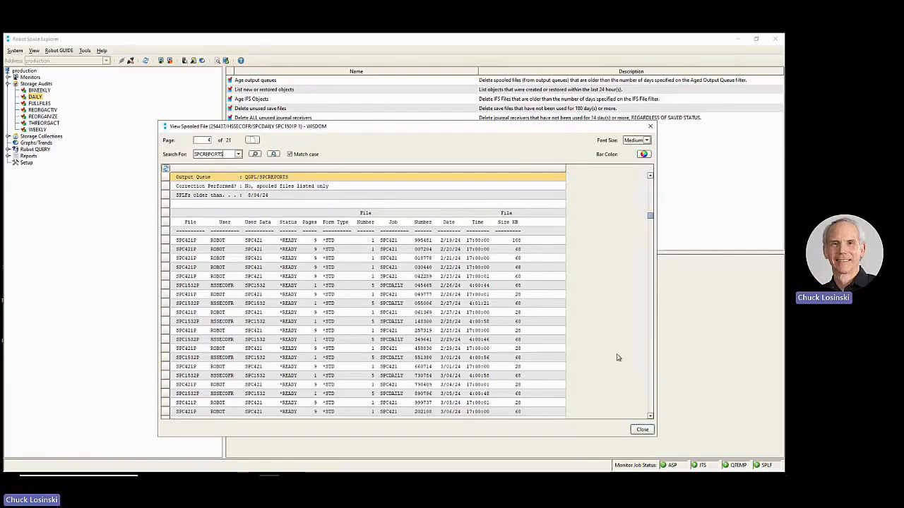
scroll(644, 390, down, 10)
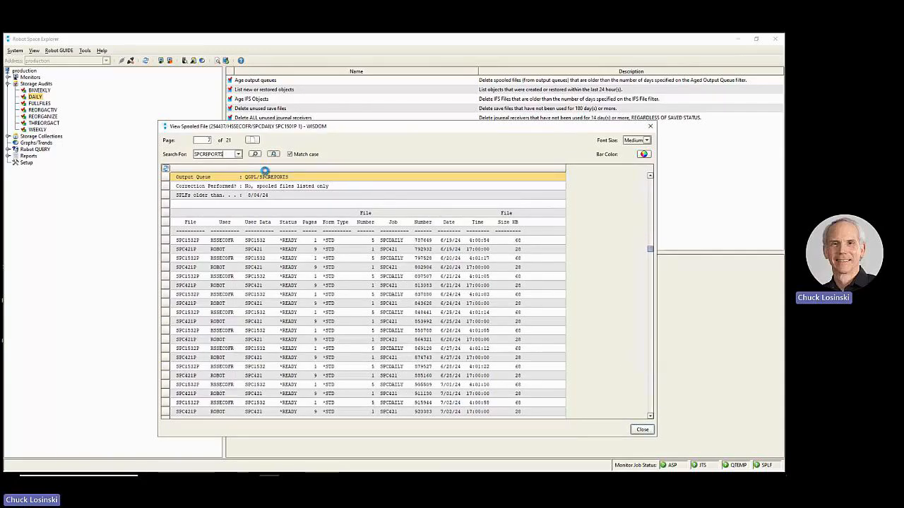
scroll(265, 172, down, 10)
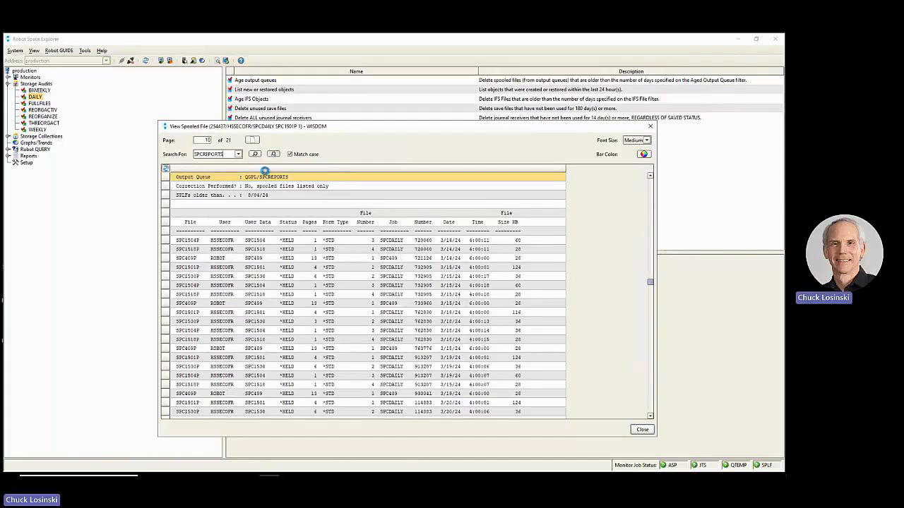
scroll(265, 172, down, 5)
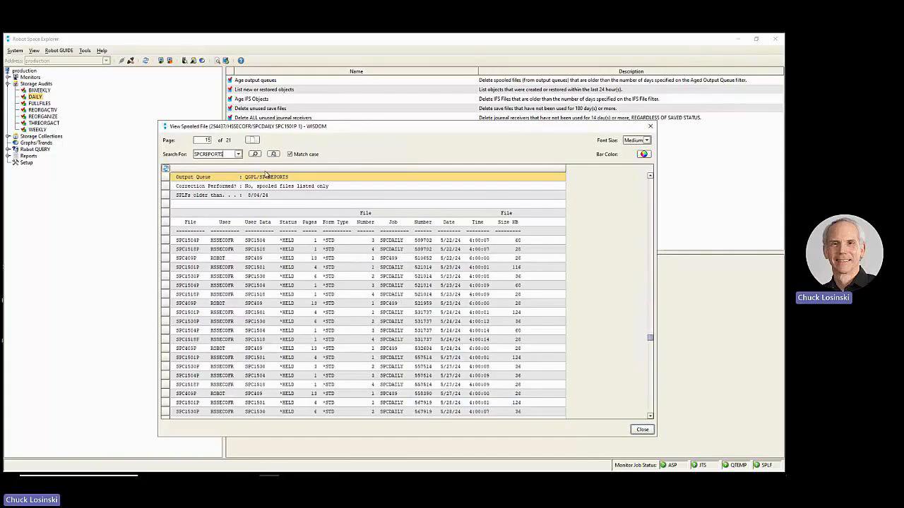
scroll(265, 171, down, 4)
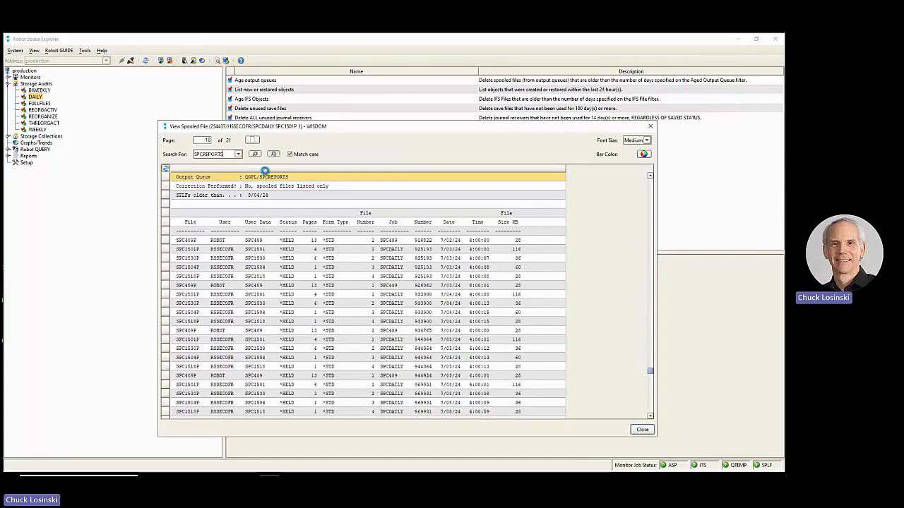
key(Return)
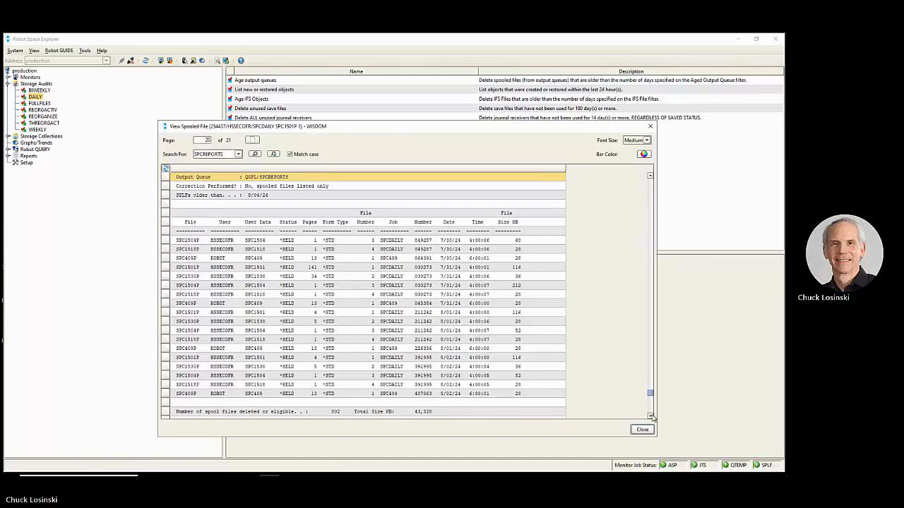
click(651, 416)
click(650, 416)
click(651, 416)
click(650, 416)
click(651, 416)
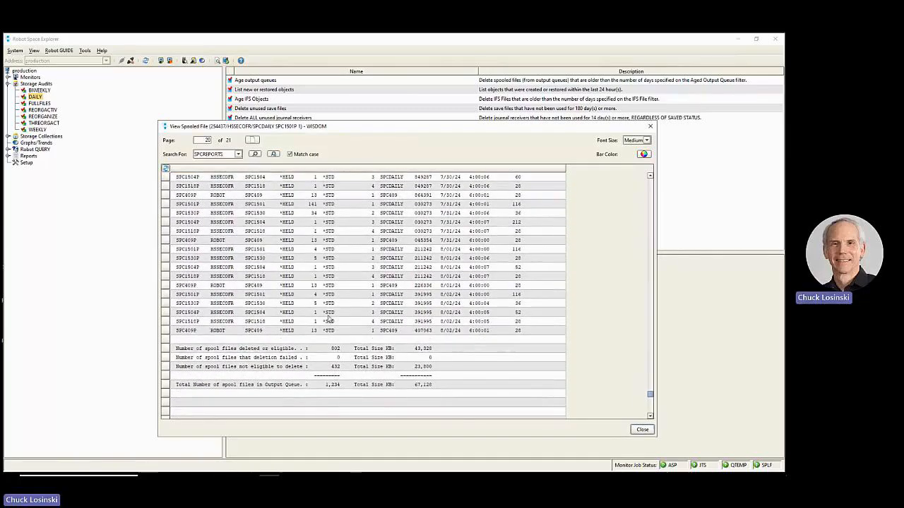